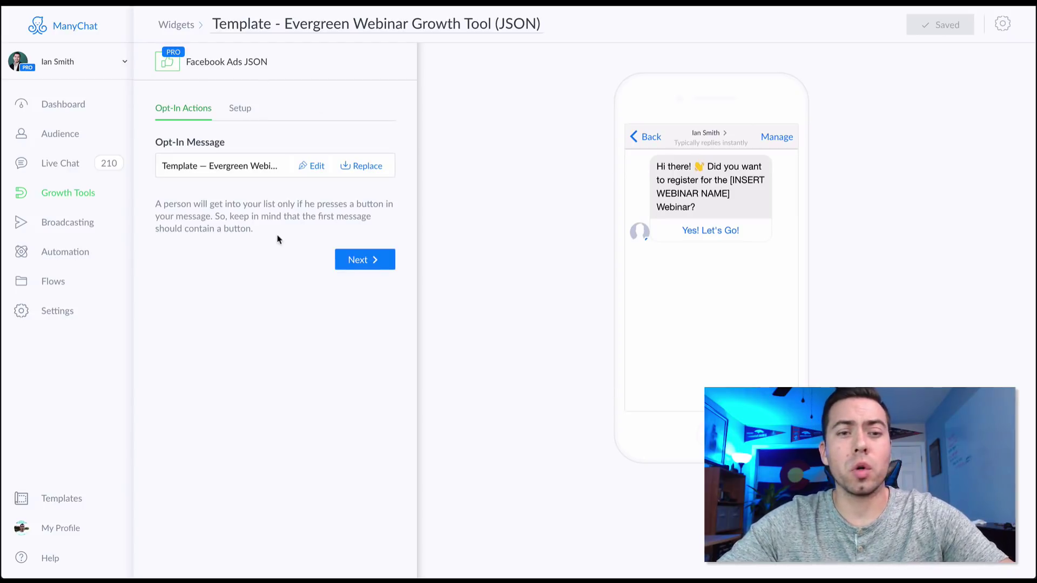
Open the growth tool's opt-in message for editing and inspect the actions of its "Yes! Let's Go!" button.
drag(251, 228, 191, 211)
click(191, 209)
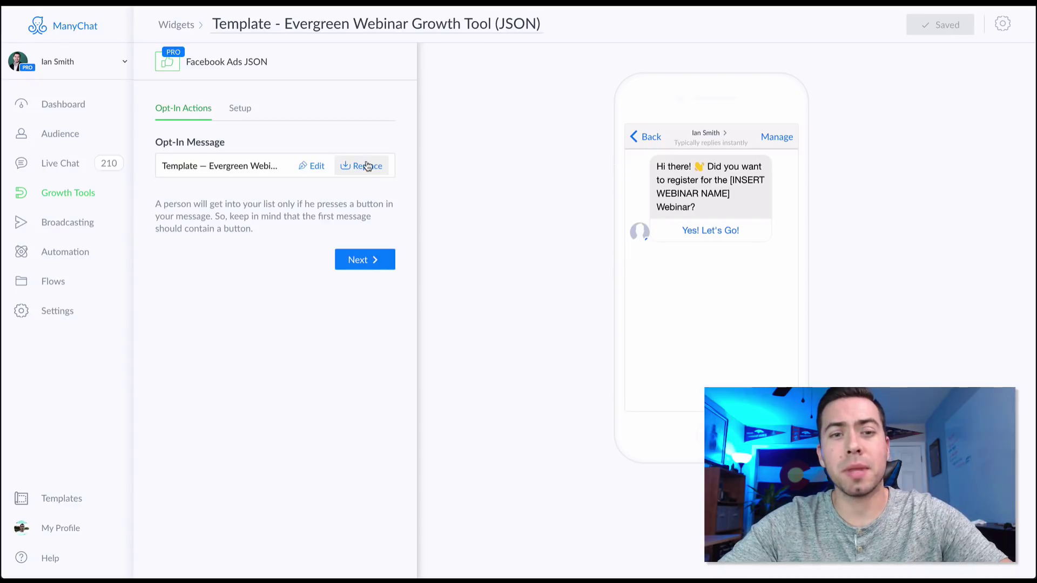
click(316, 165)
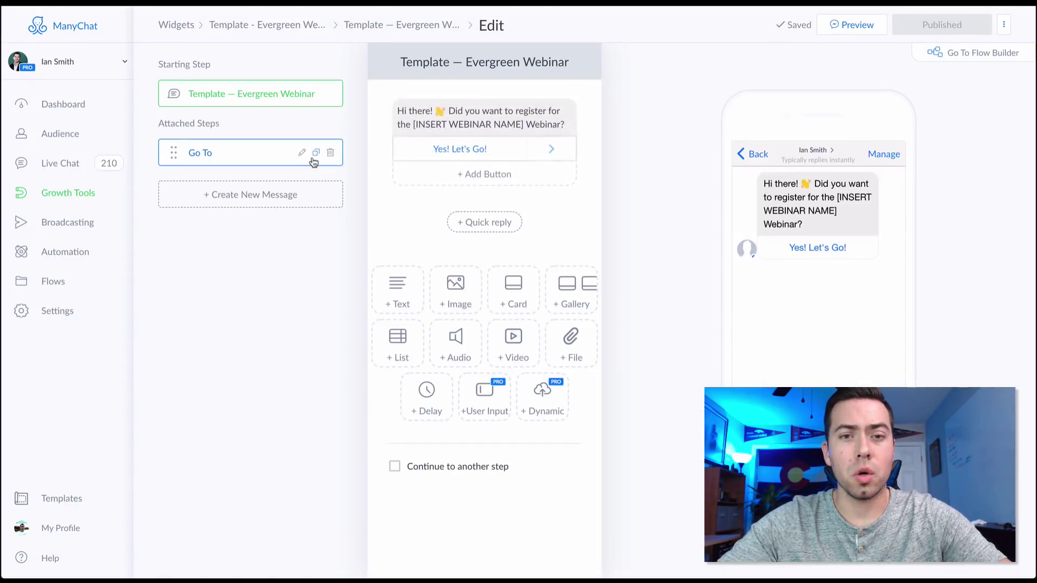
click(447, 119)
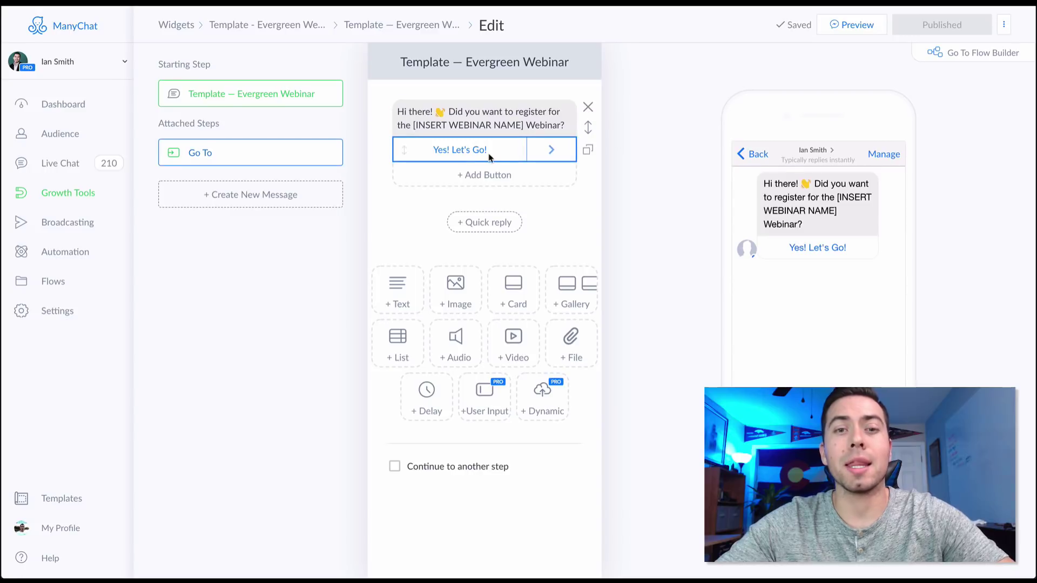
click(470, 155)
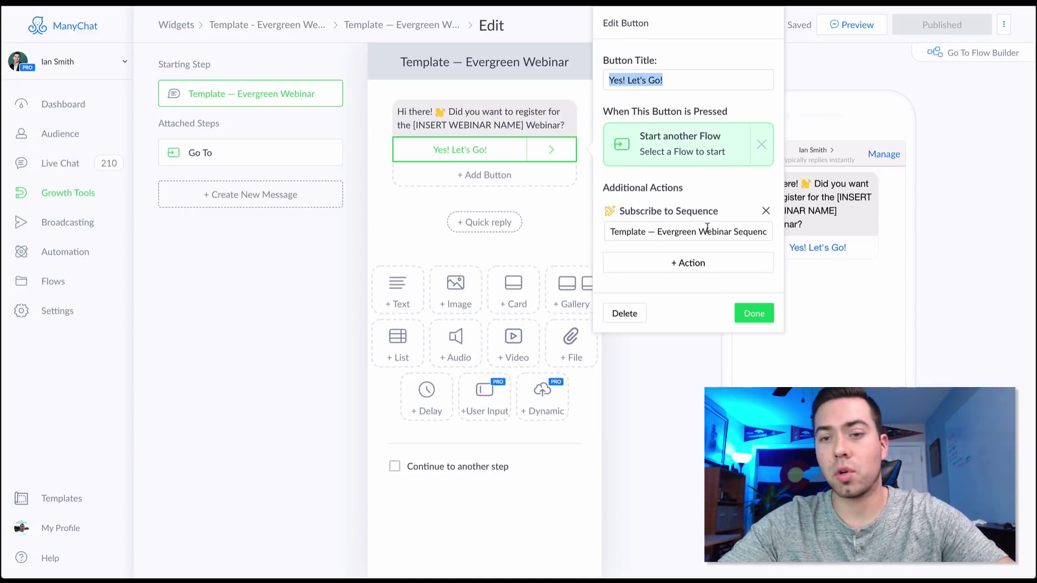
Follow the button's Go To step to the linked Template — Evergreen Webinar flow and open that flow for editing.
click(672, 148)
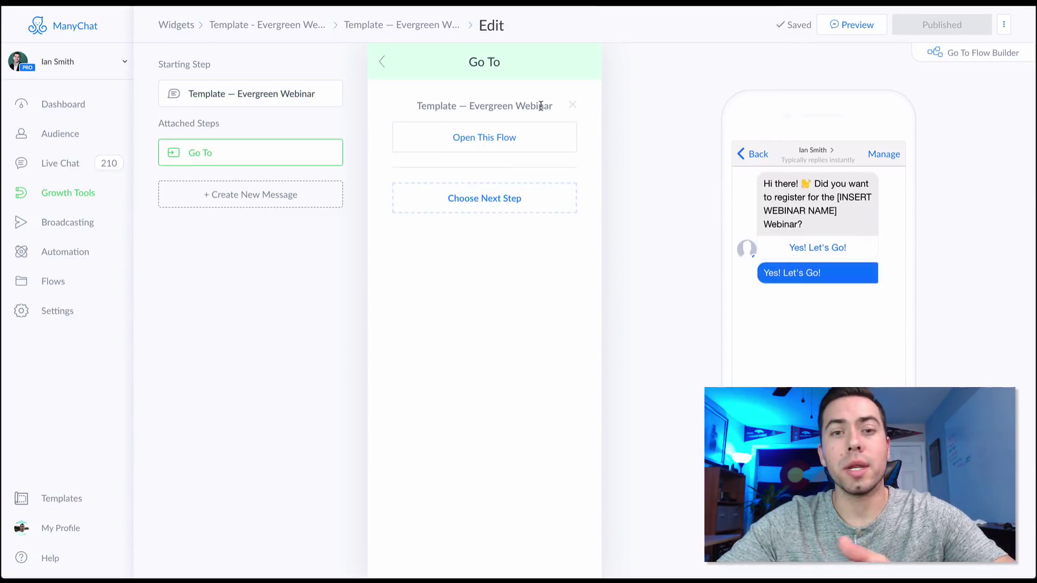
click(473, 141)
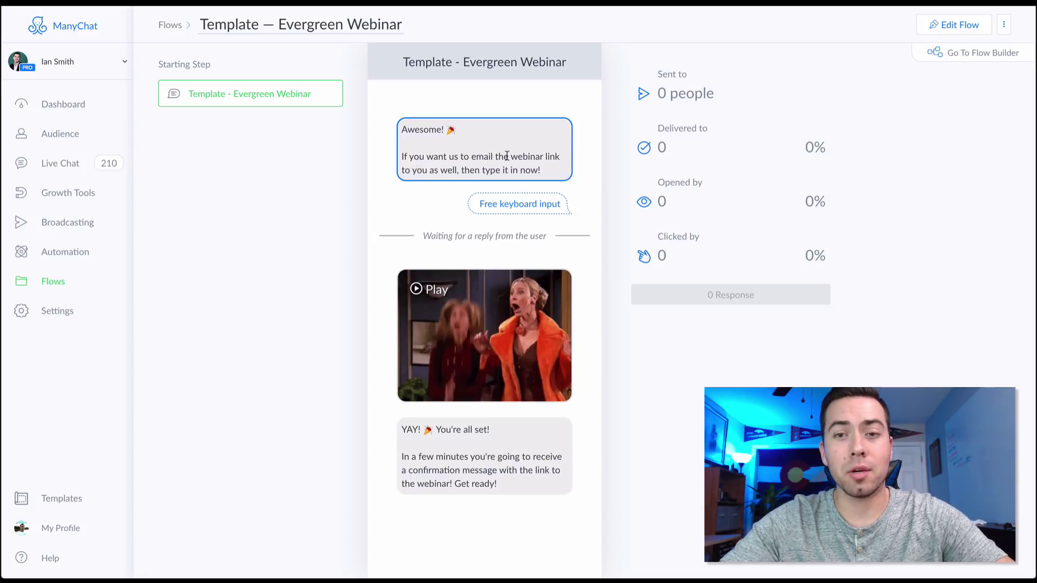
click(959, 26)
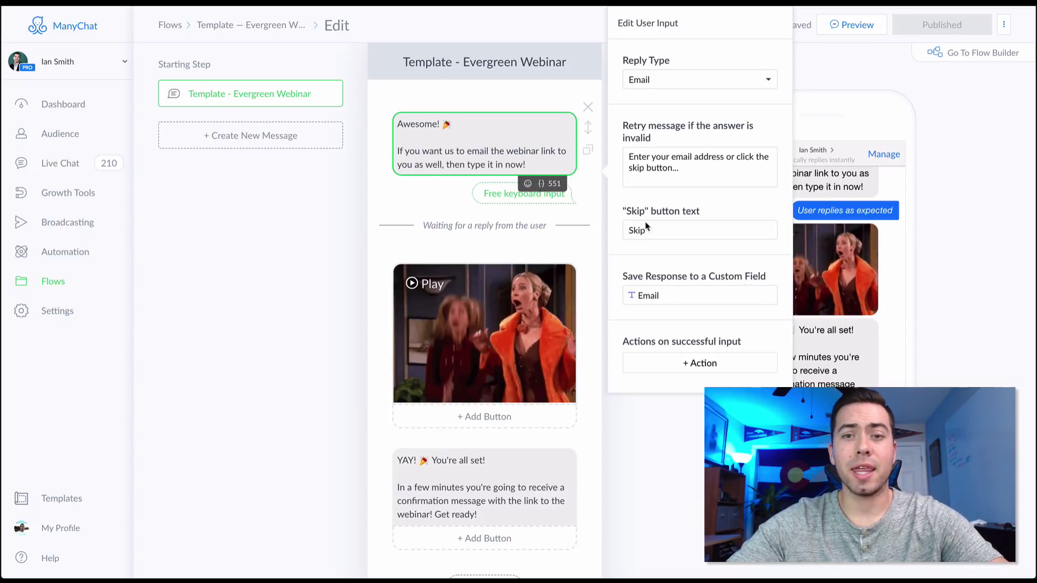
Examine the email user input's settings, including the retry message for invalid answers, and close them.
click(678, 166)
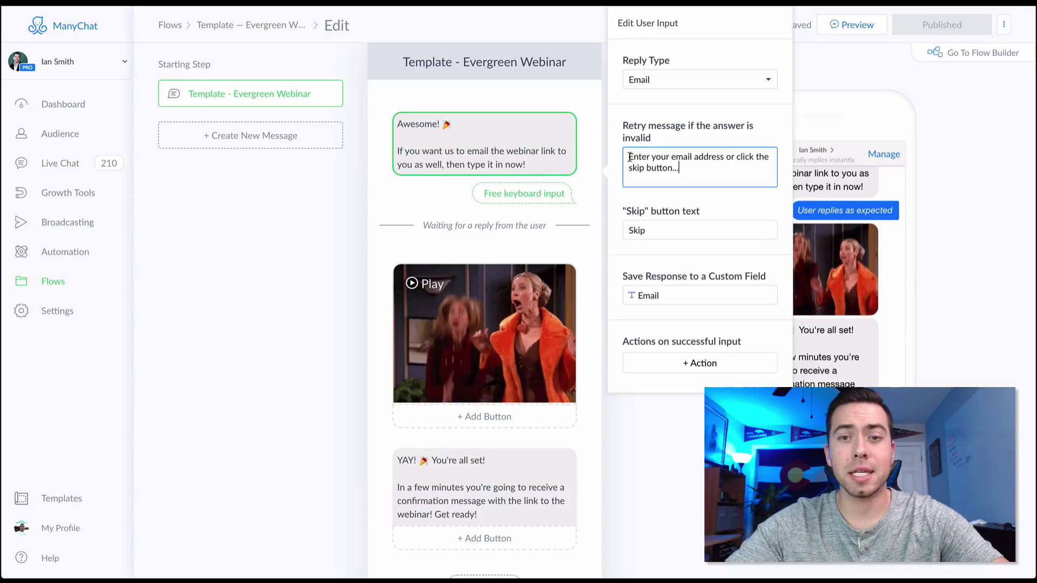
drag(628, 158, 725, 176)
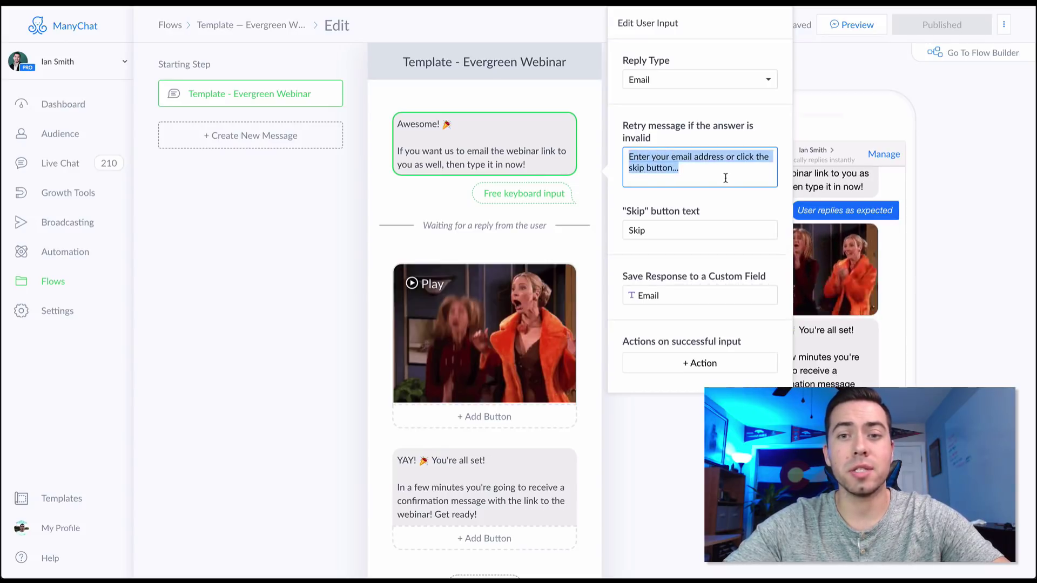
click(712, 175)
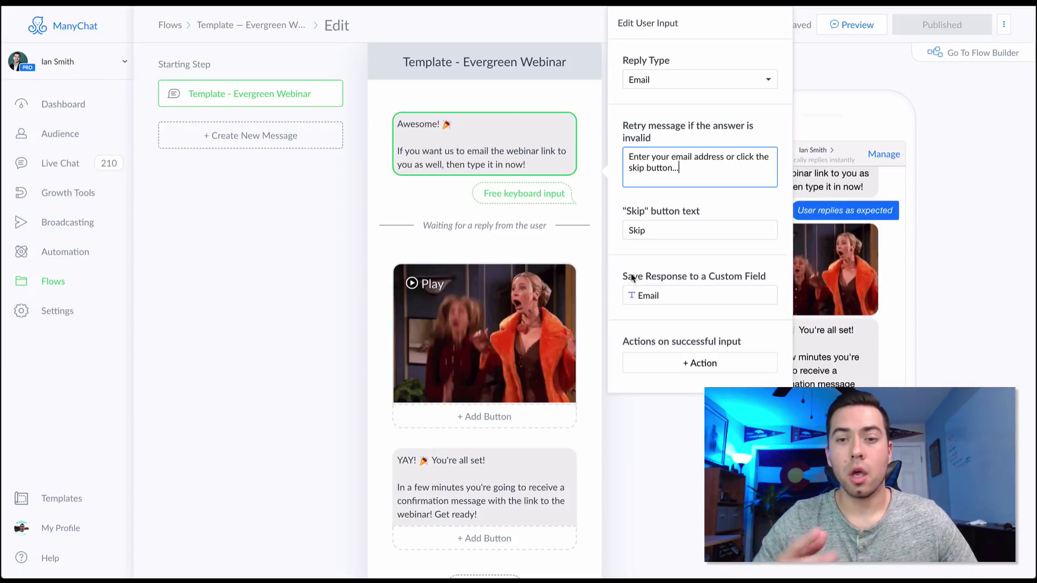
click(819, 308)
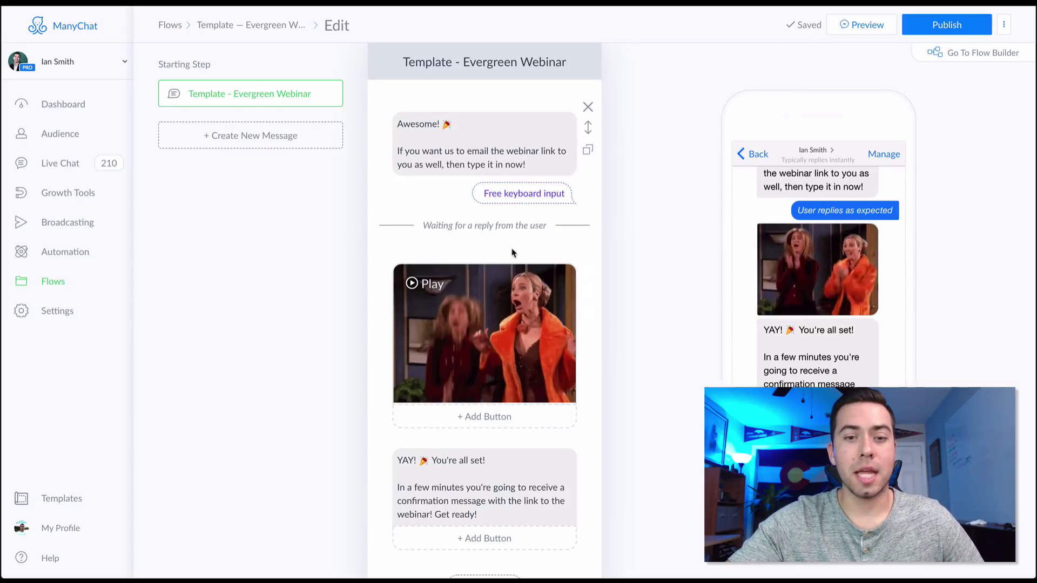
Review the GIF and the confirmation message that follow the email question in the flow.
scroll(829, 276, down, 1)
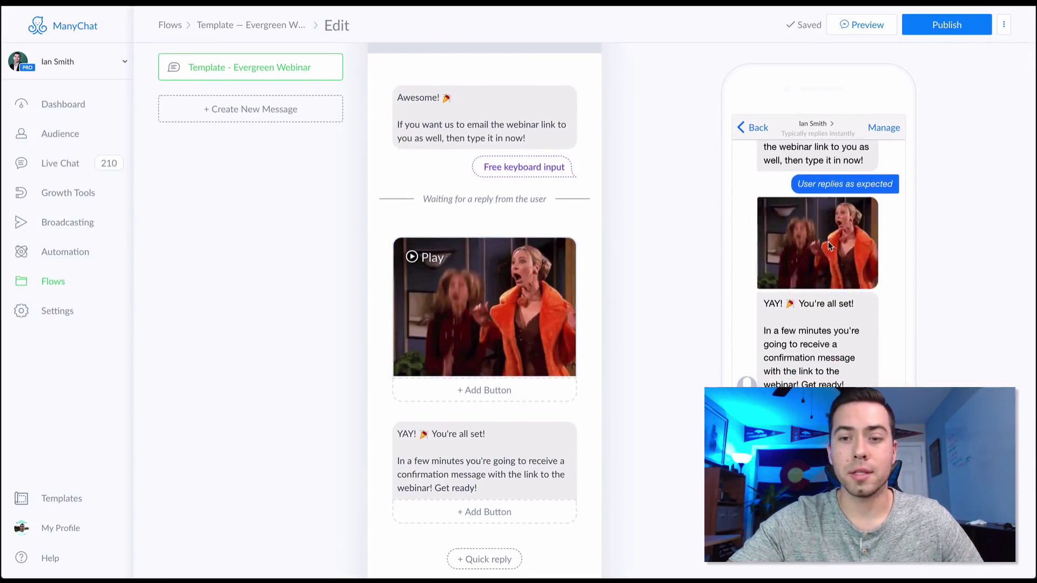
scroll(369, 248, down, 3)
scroll(369, 248, down, 3)
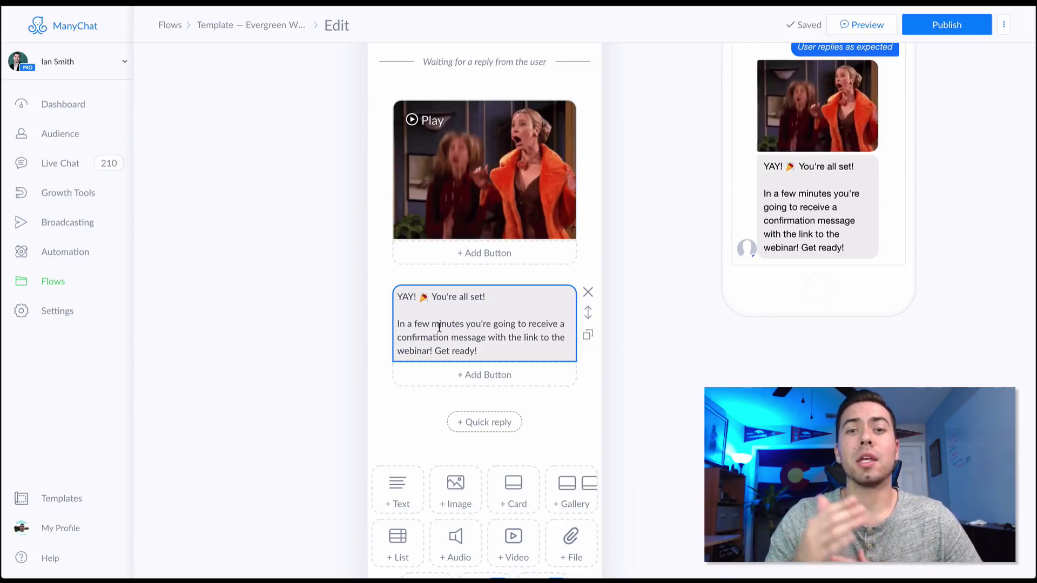
scroll(398, 298, up, 3)
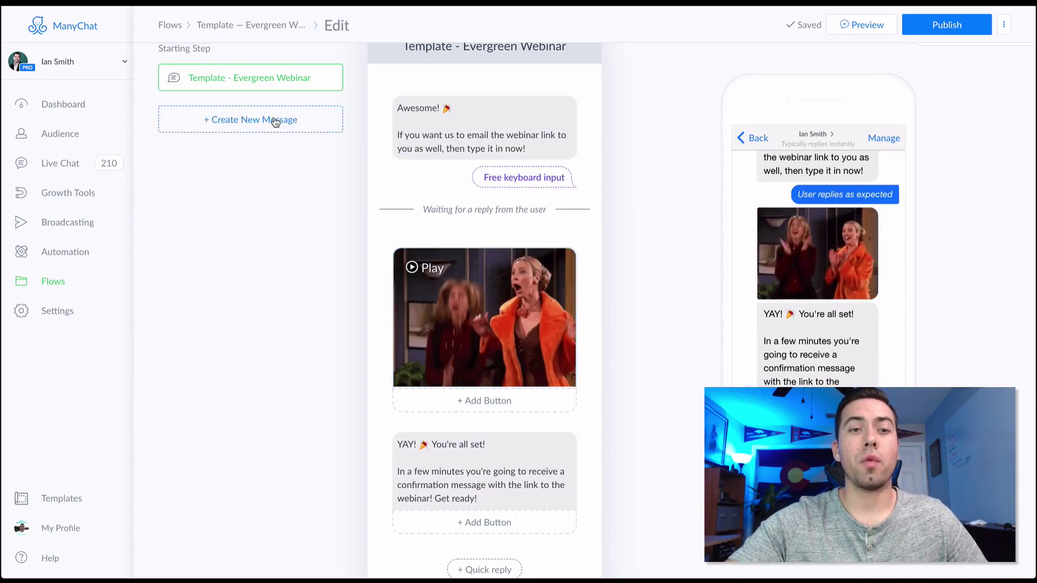
scroll(275, 118, up, 1)
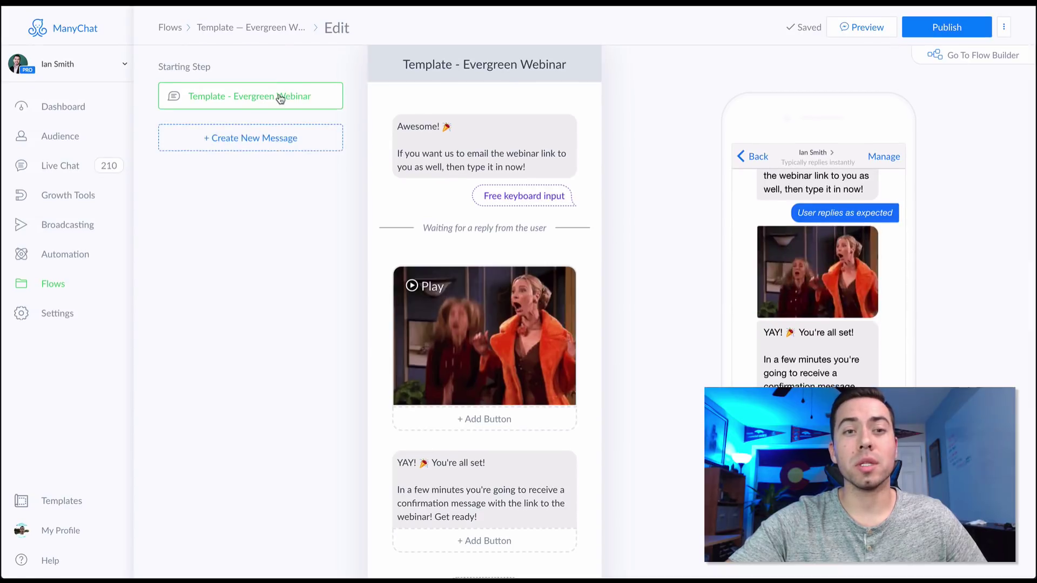
Leave the flow editor and check the schedule settings of the first message in the Template — Evergreen Webinar Sequence.
click(258, 26)
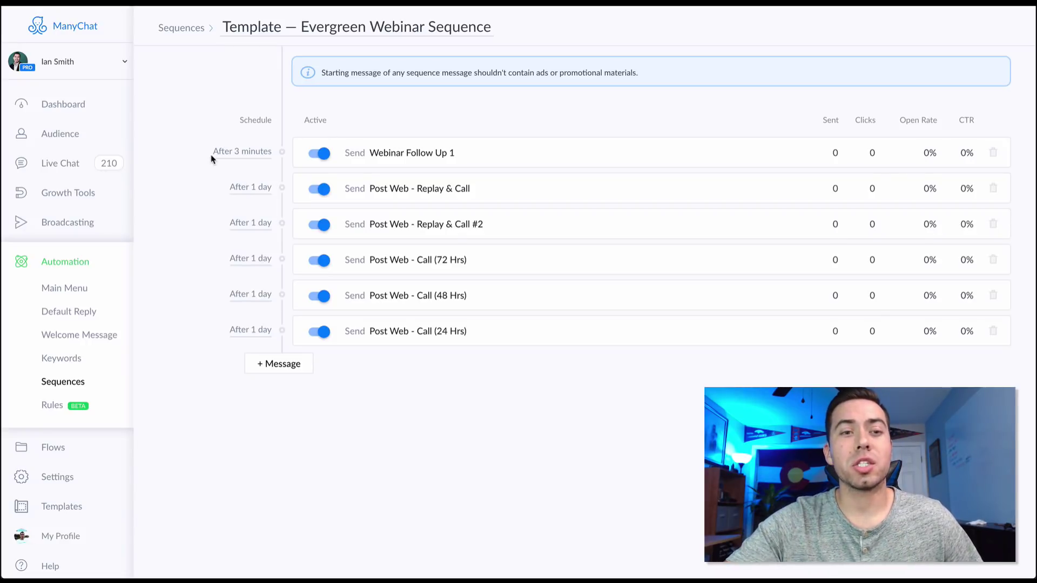
click(257, 155)
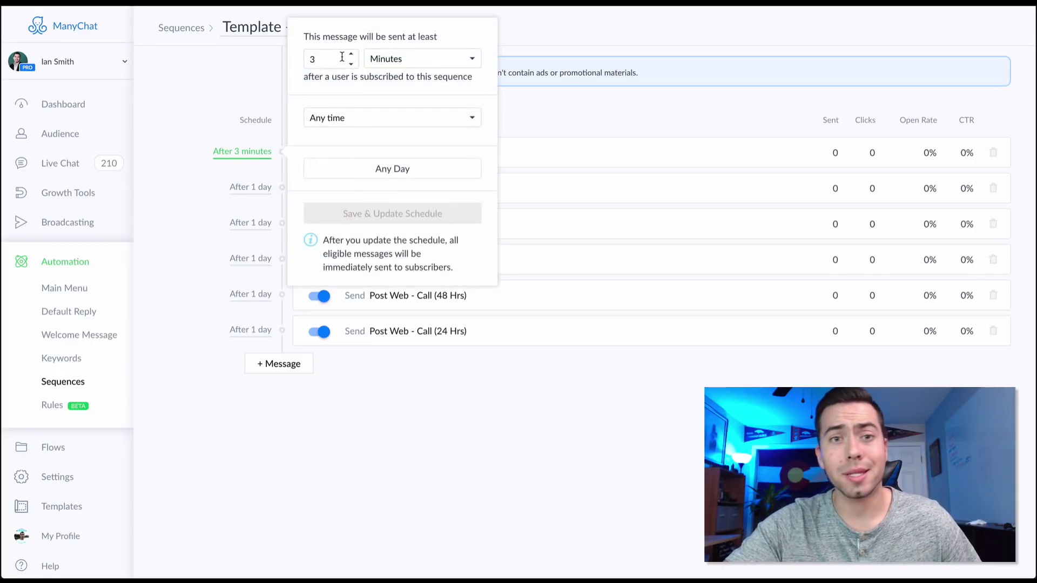
click(528, 114)
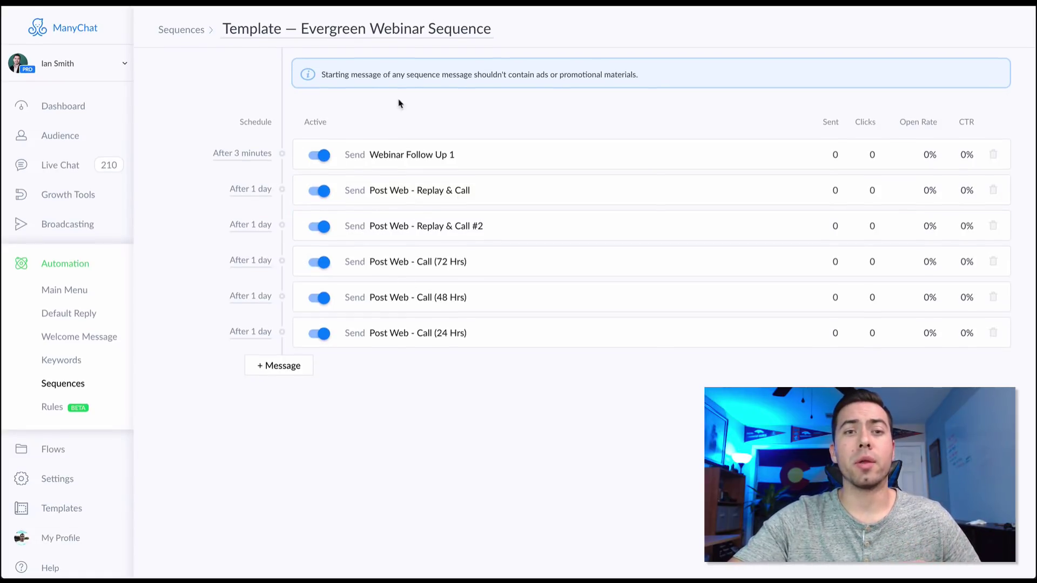
Open the Webinar Follow Up 1 message for editing and inspect the Watch The Webinar button's link and available additional actions.
click(402, 155)
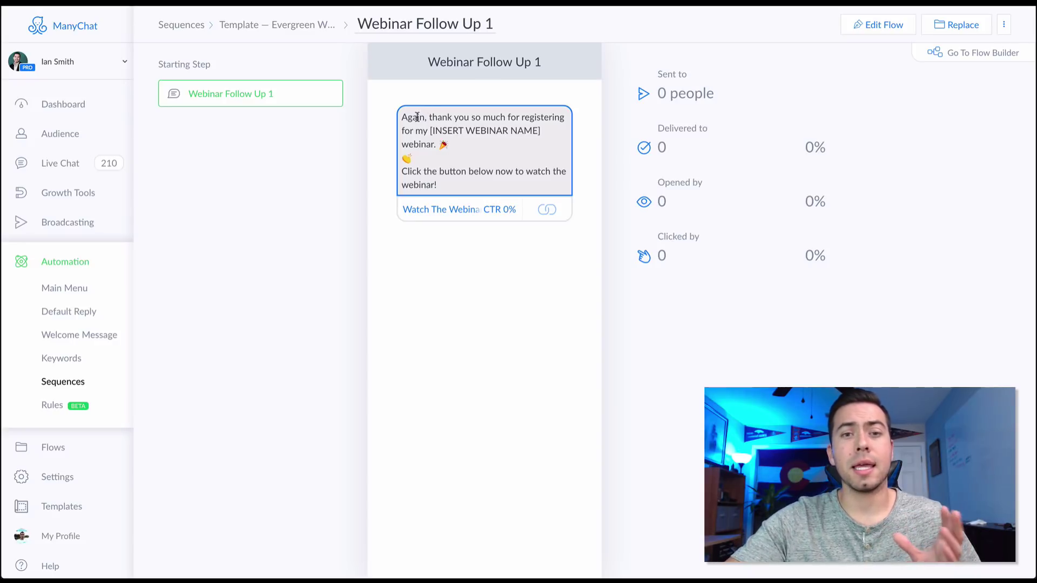
click(871, 25)
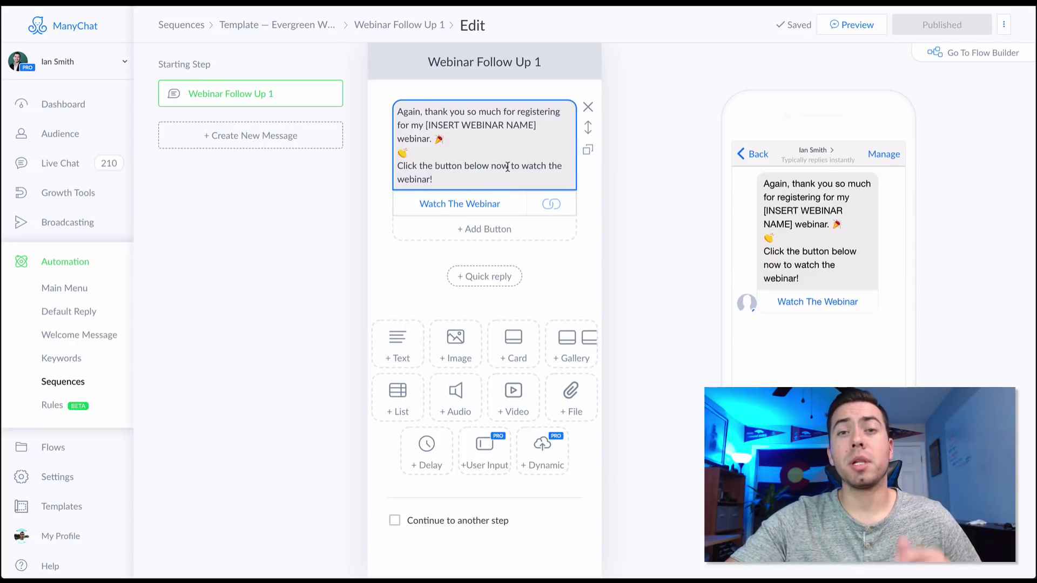
click(487, 206)
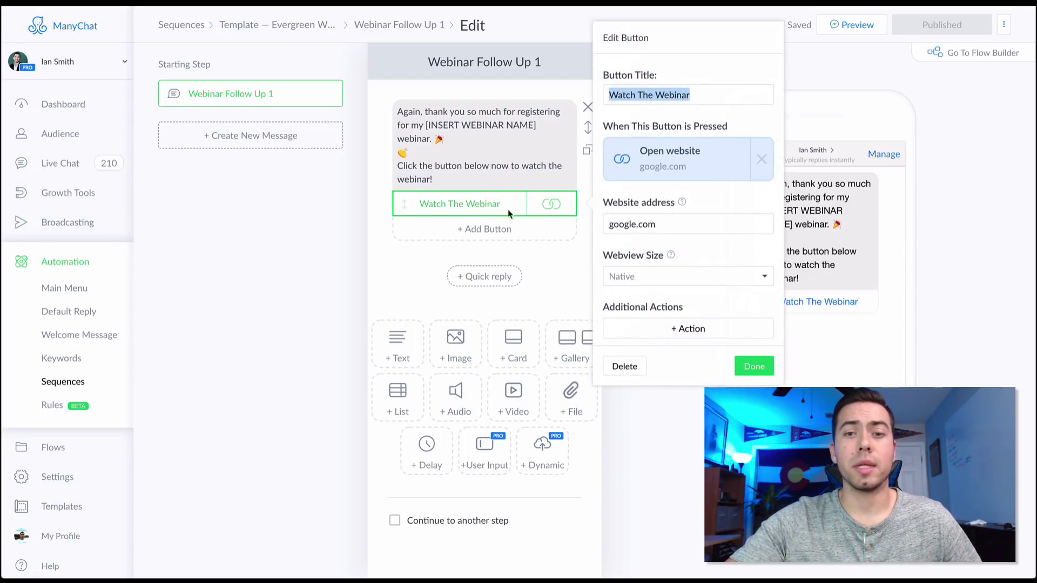
click(686, 327)
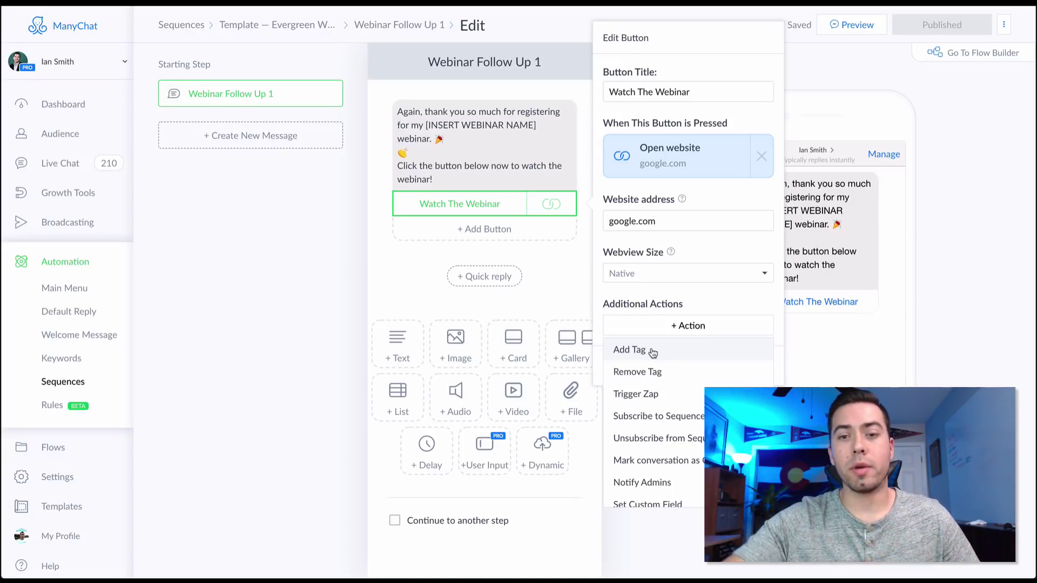
click(970, 346)
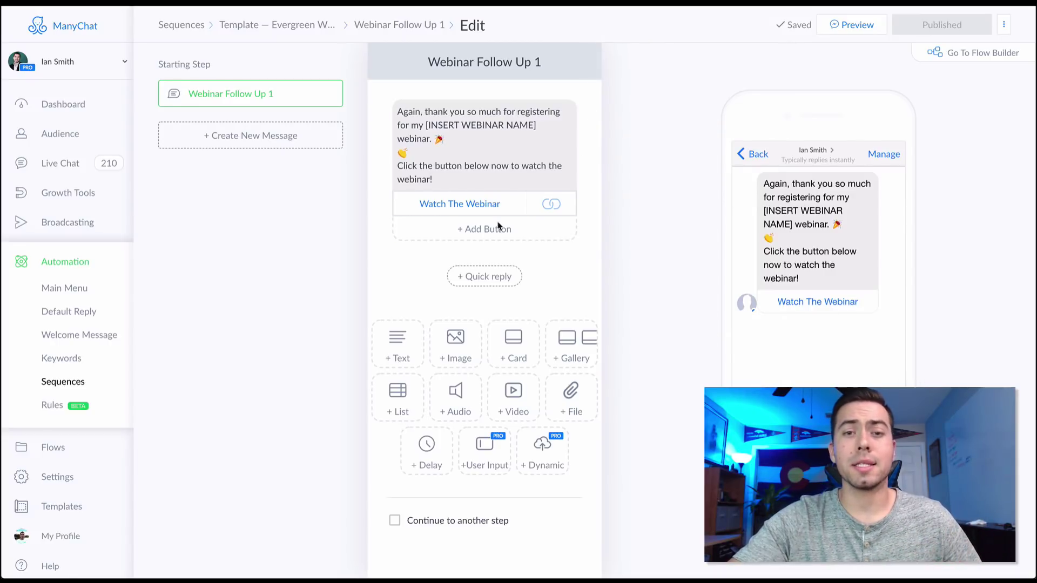
click(459, 205)
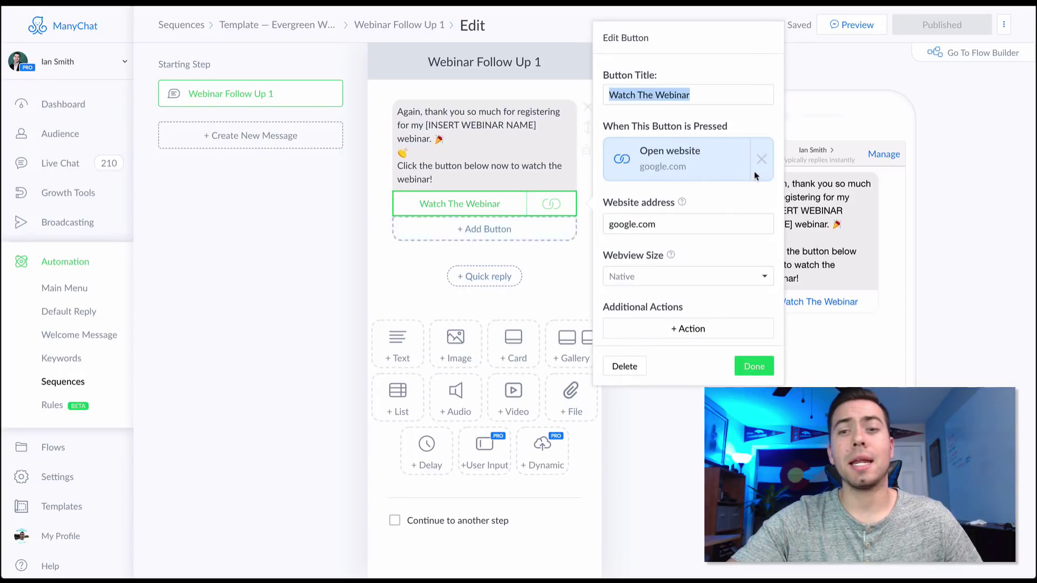
click(983, 208)
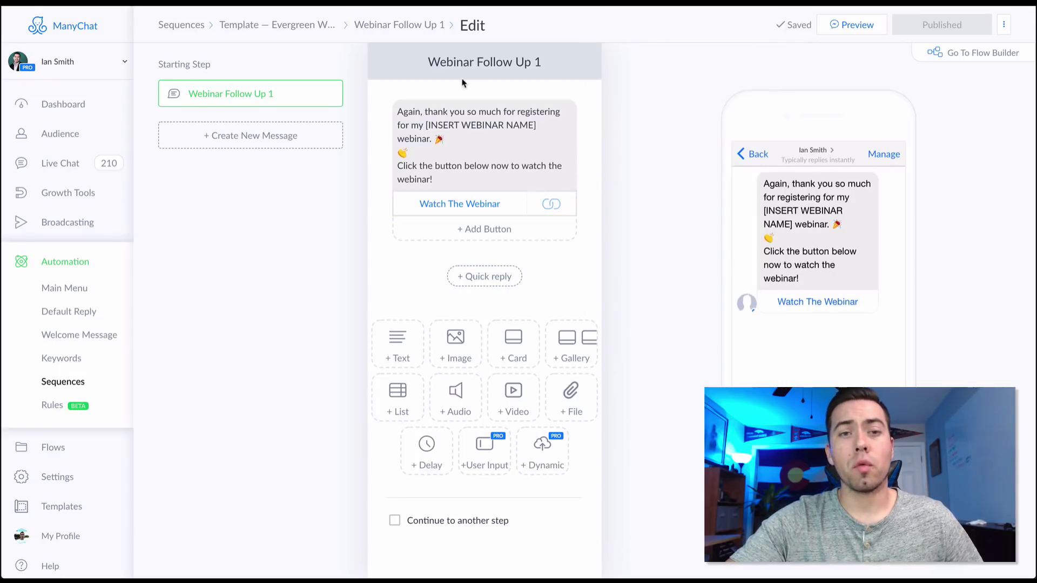
Return to the webinar sequence and open the Post Web - Replay & Call message for editing.
click(381, 28)
click(301, 25)
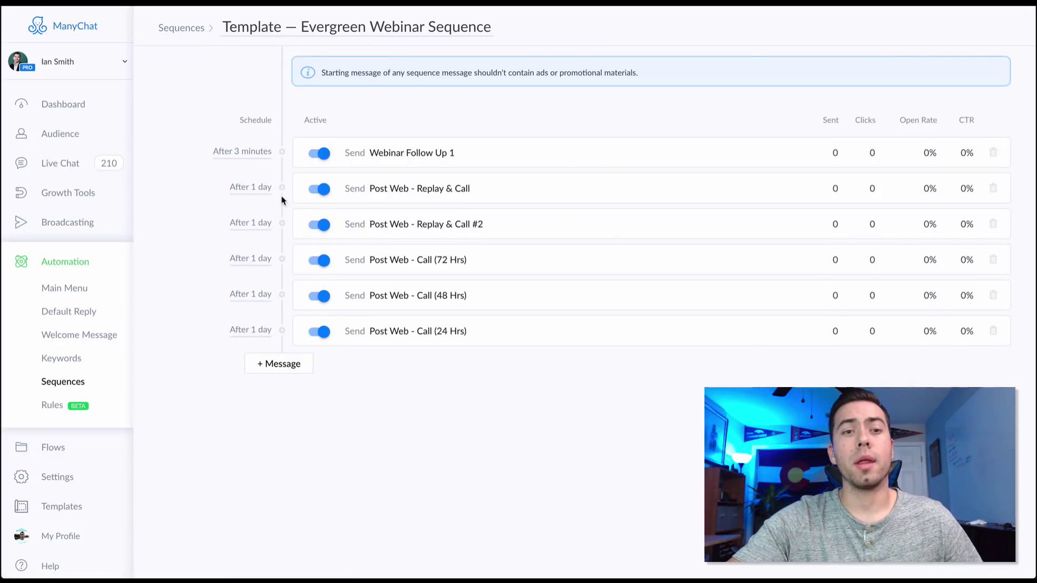
click(406, 195)
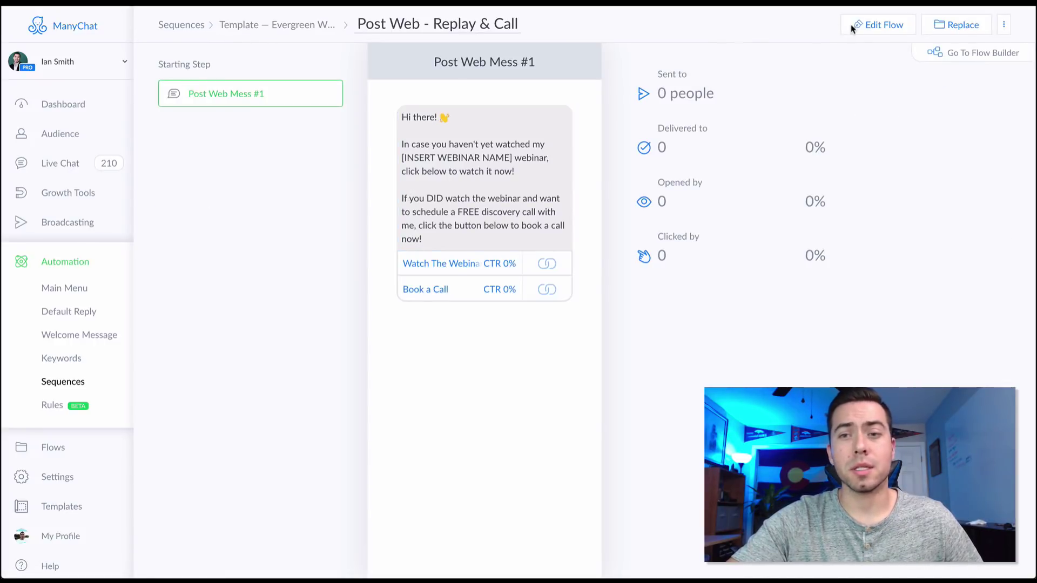
click(878, 25)
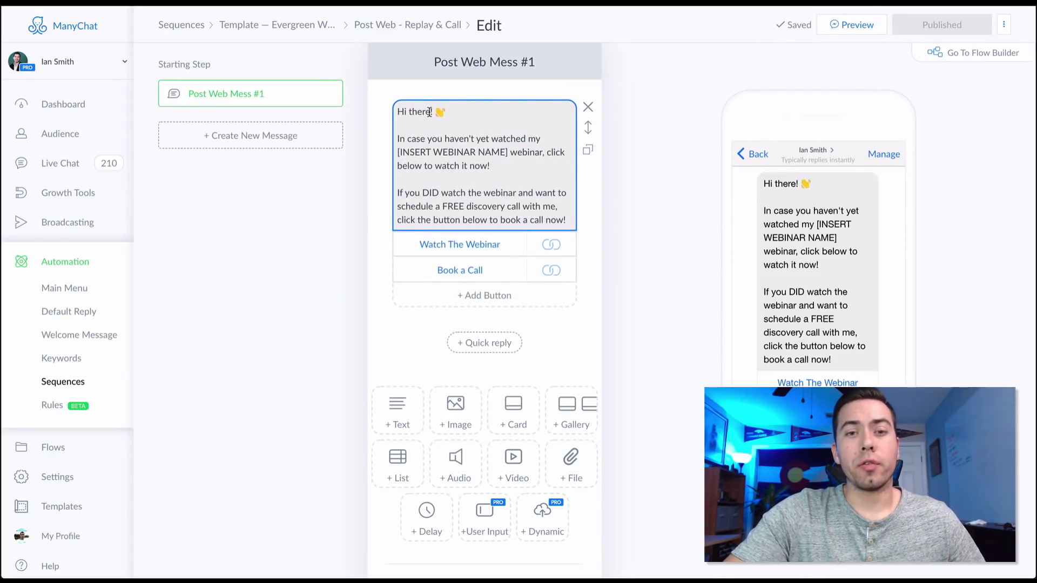
Examine the replay message's greeting, personalization option and discovery call paragraph.
click(429, 111)
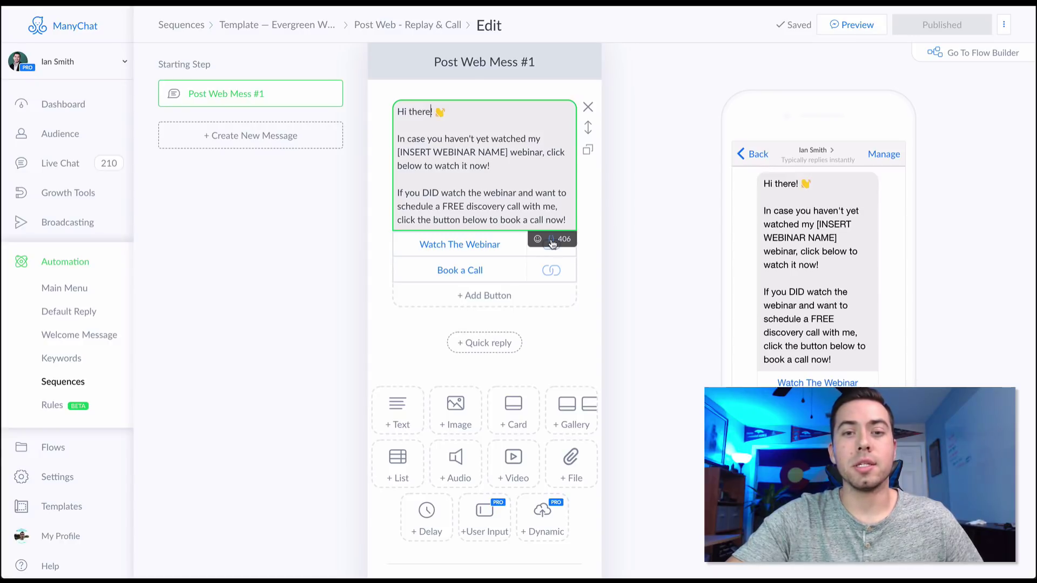
click(378, 187)
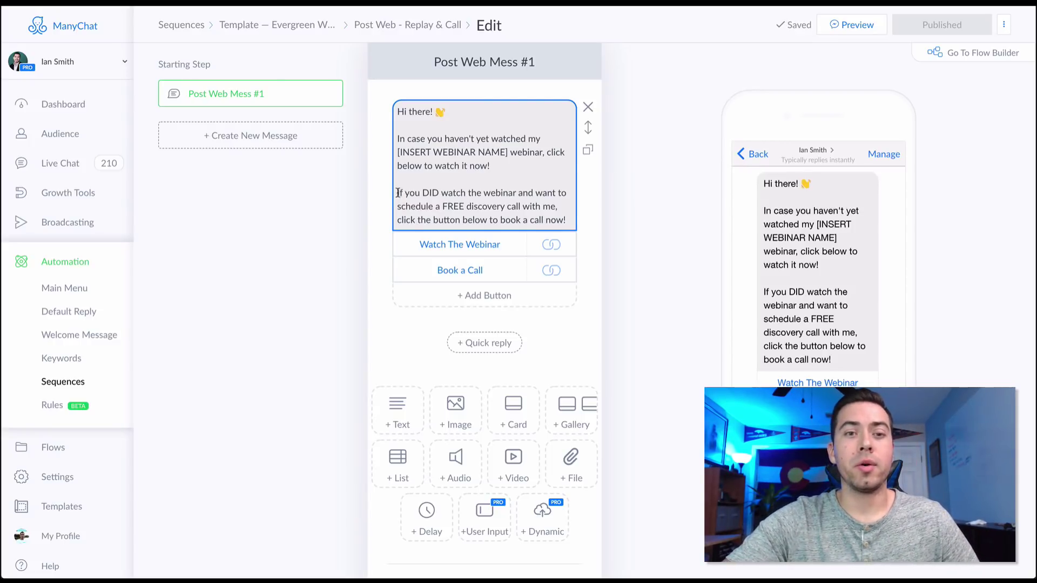
drag(399, 193, 537, 193)
click(537, 195)
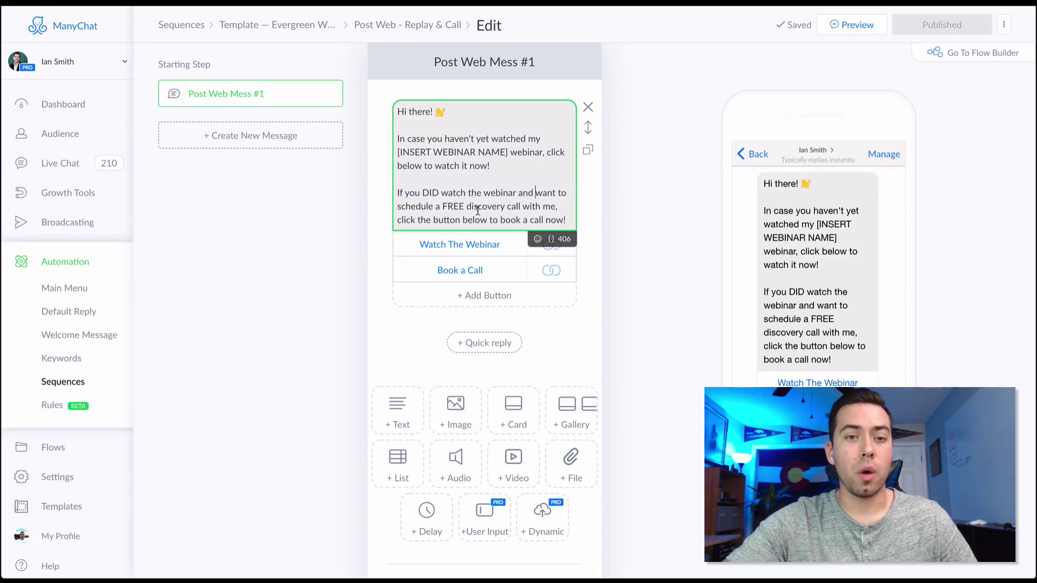
Inspect the website and action settings of the replay message's Watch The Webinar and Book a Call buttons.
click(470, 245)
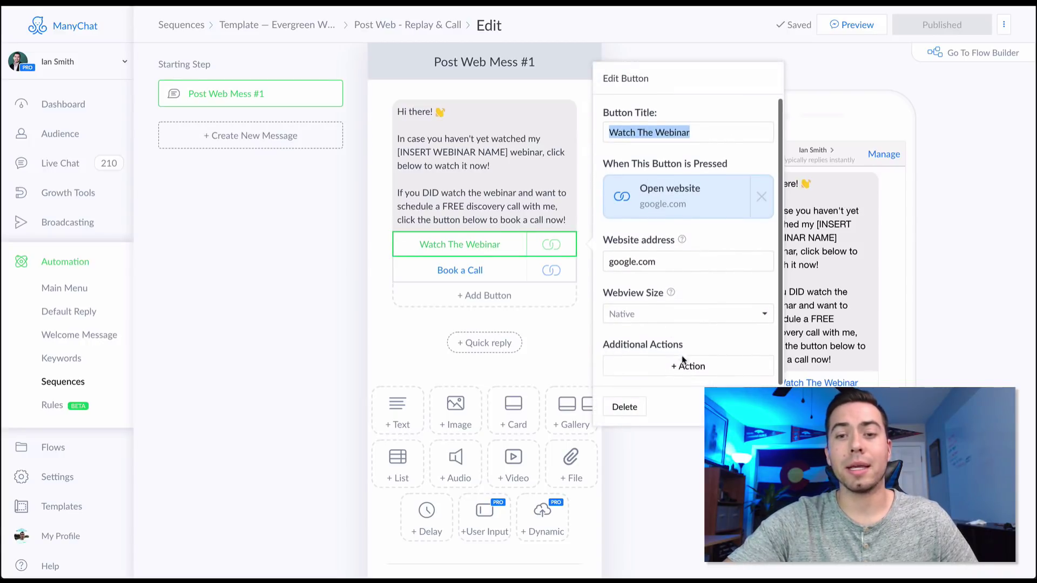
click(693, 365)
click(366, 301)
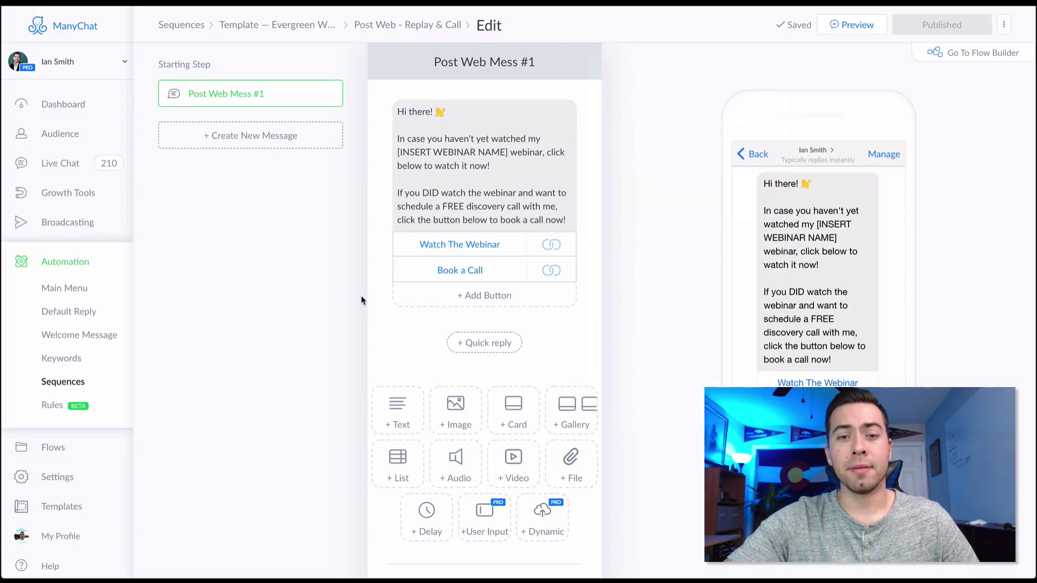
click(468, 270)
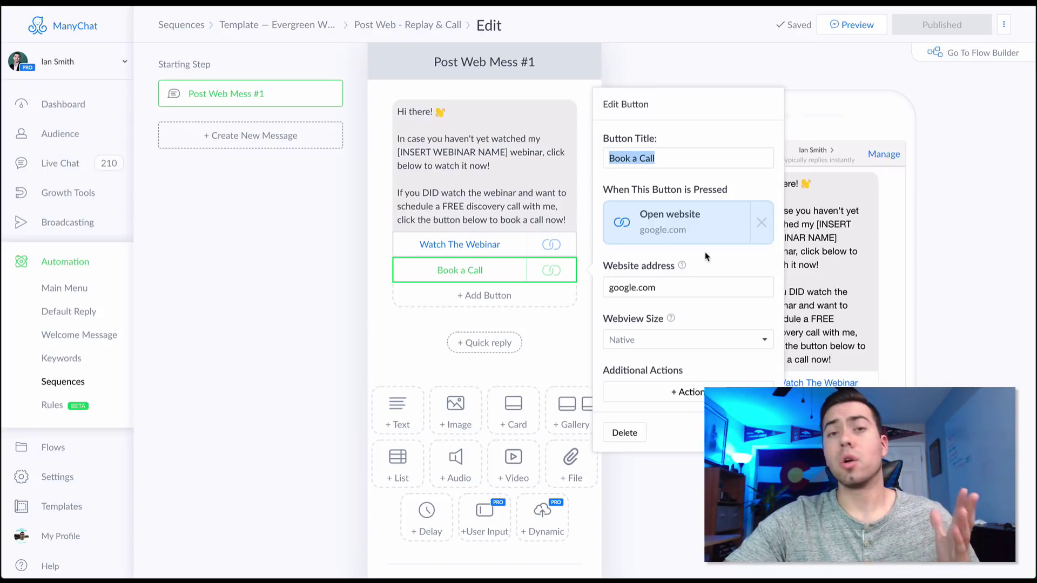
click(335, 332)
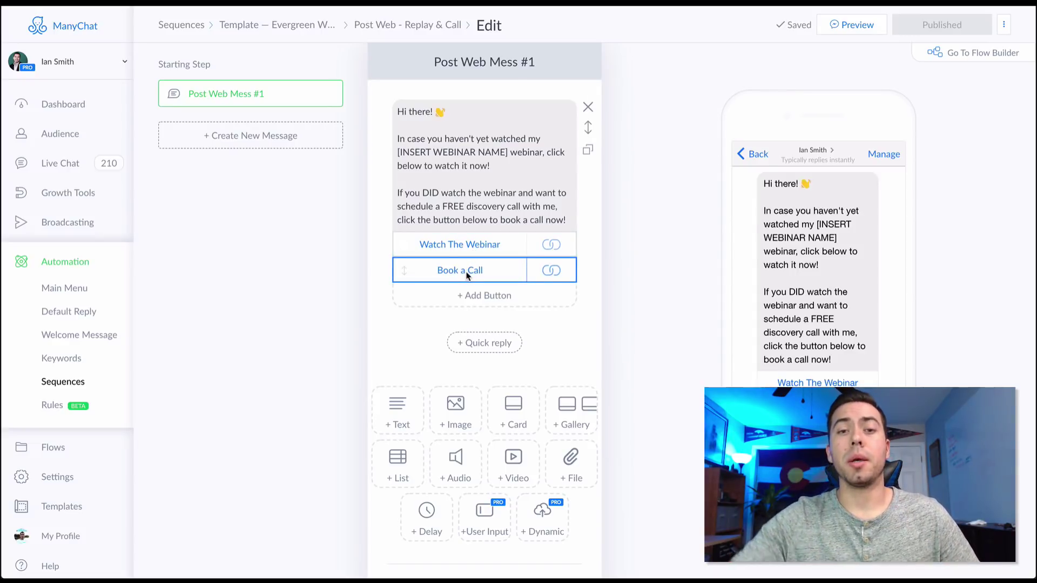
Return to the webinar sequence and open the Post Web - Replay & Call #2 message for editing.
scroll(444, 255, down, 1)
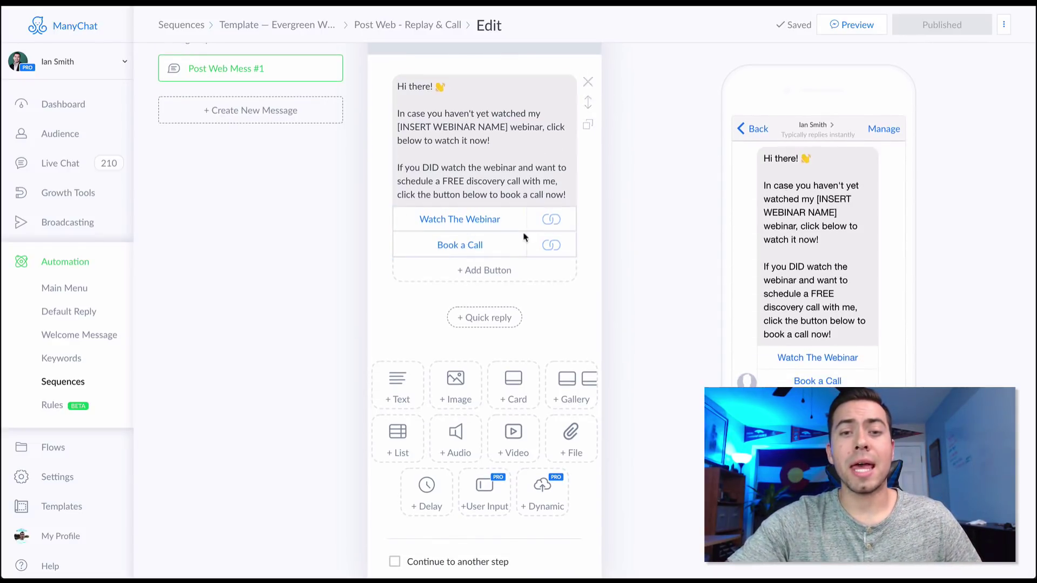
scroll(463, 185, up, 1)
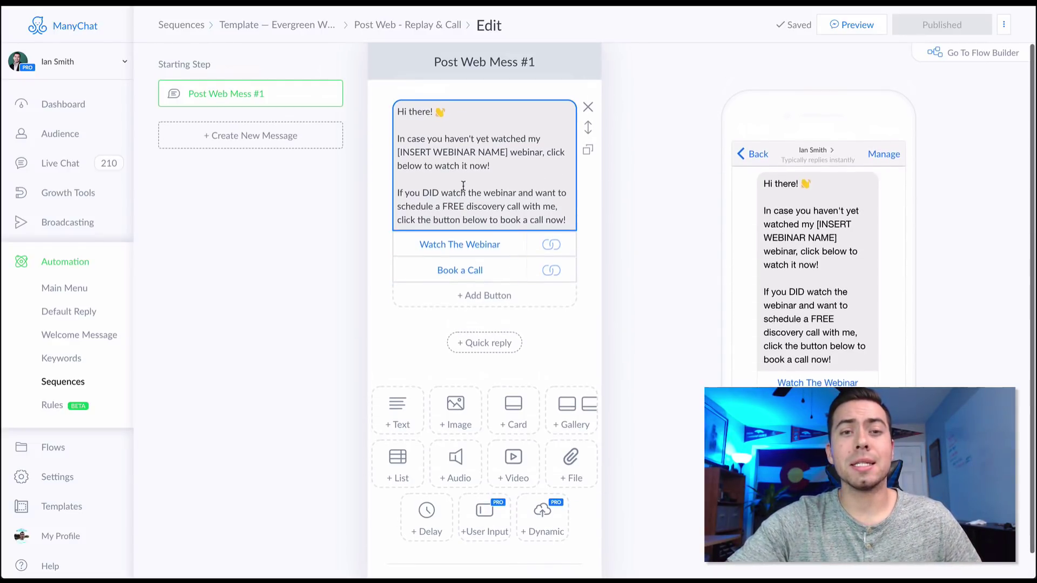
click(410, 25)
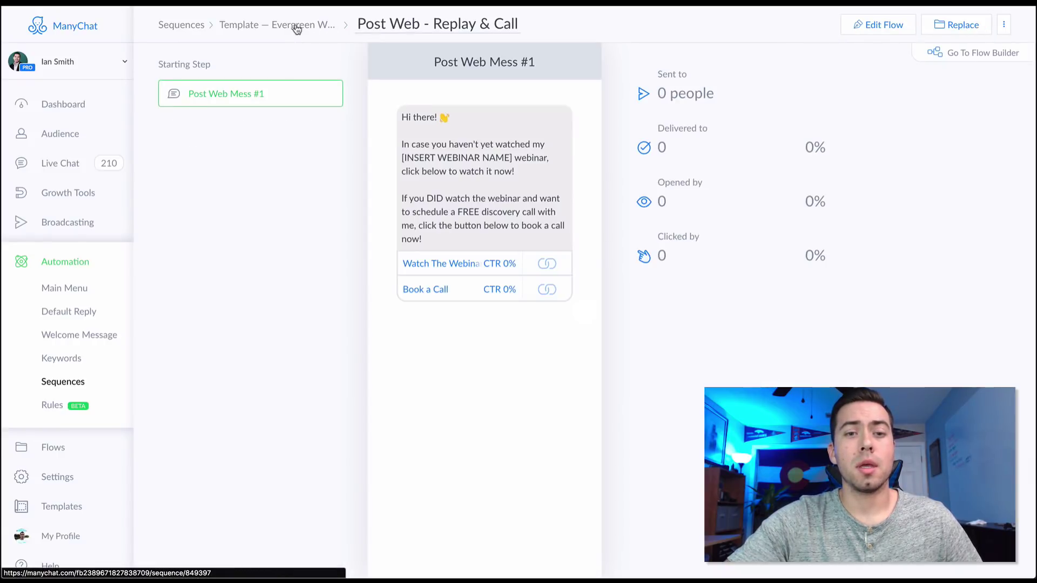
click(296, 27)
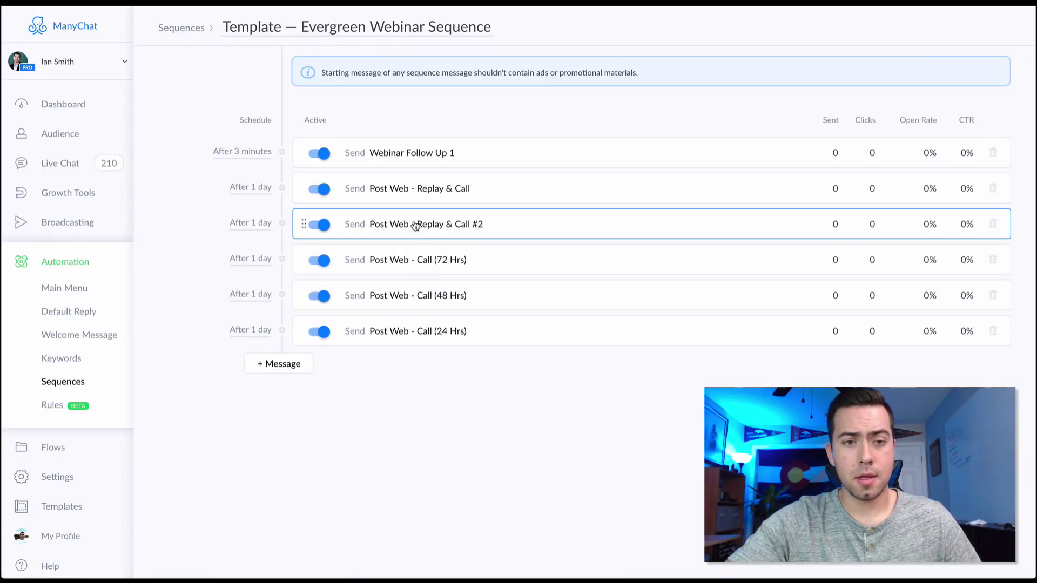
click(389, 226)
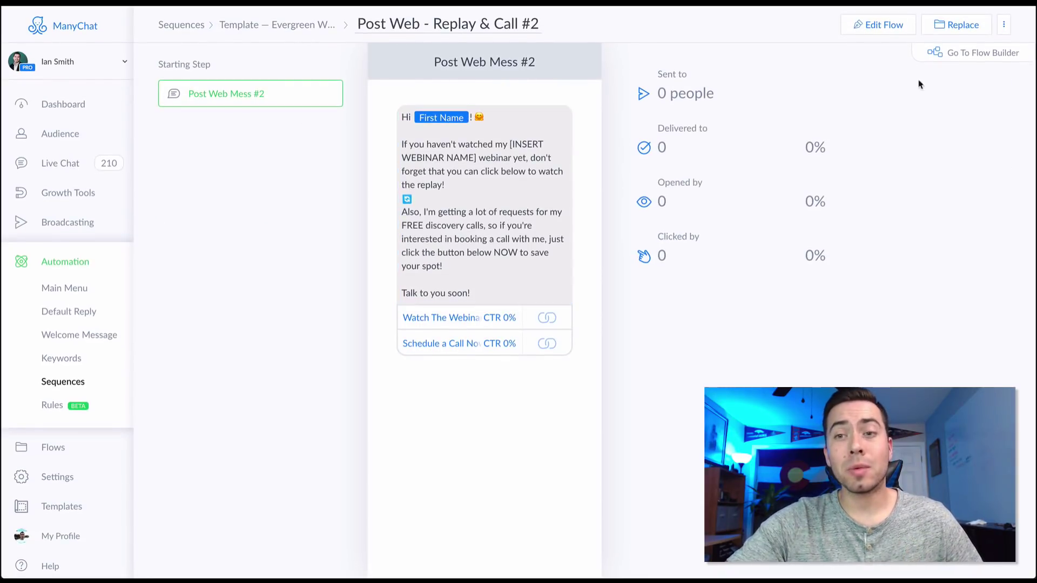
click(887, 31)
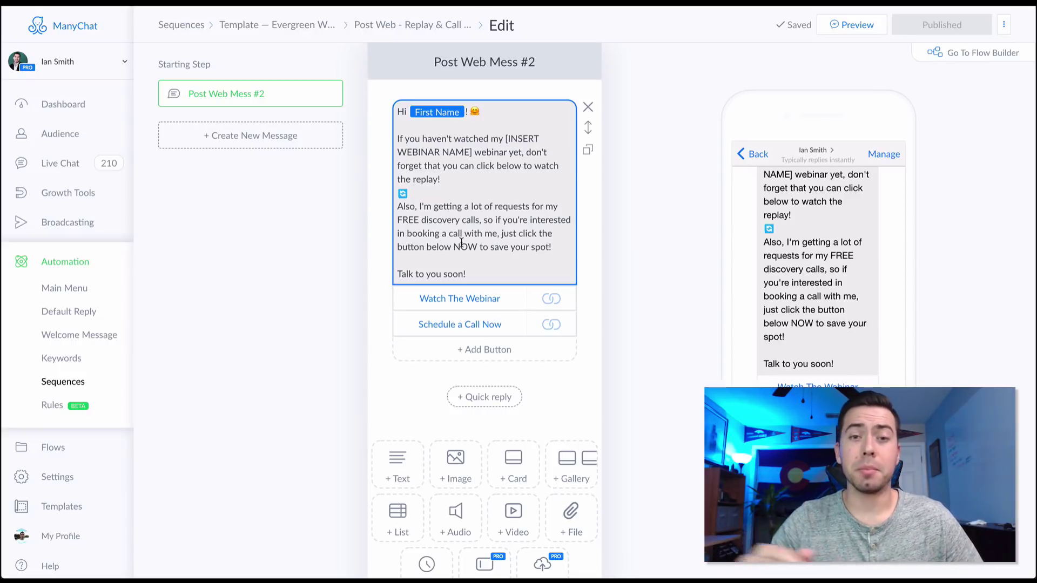
Inspect the Watch The Webinar and Schedule a Call Now buttons' website settings and the additional actions available for the call button.
click(466, 298)
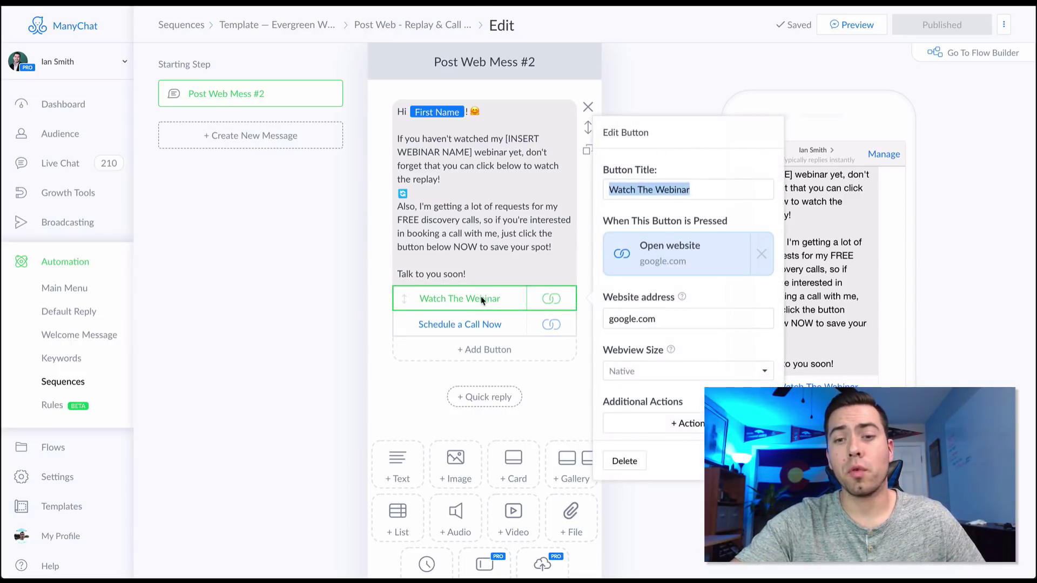
click(426, 324)
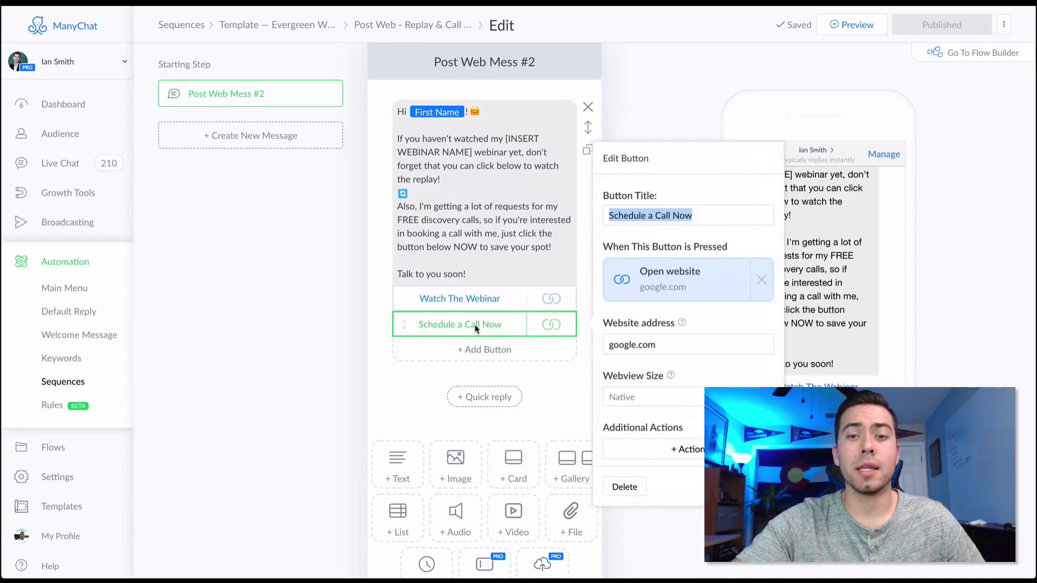
click(265, 273)
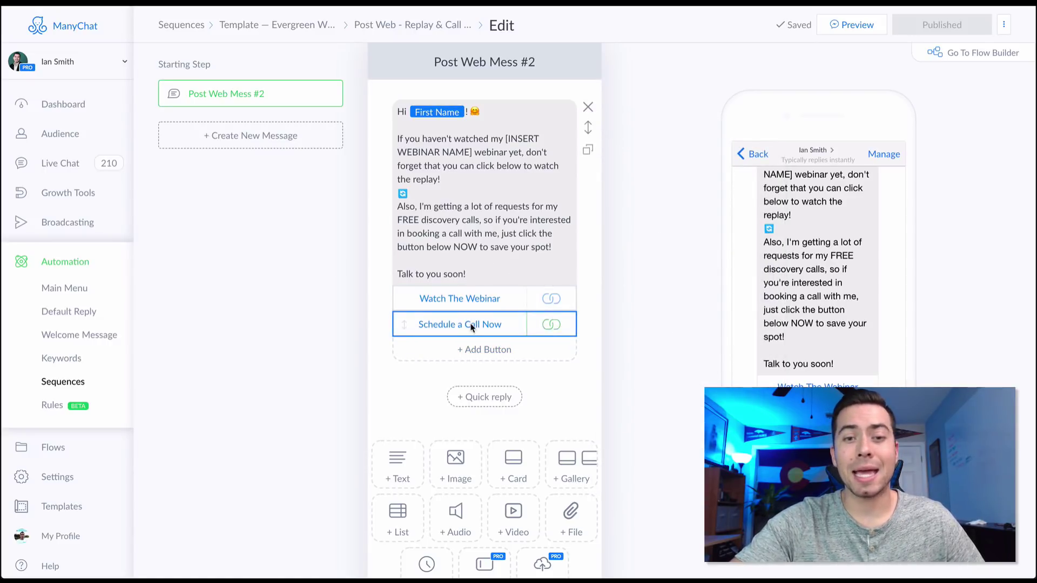
click(527, 326)
click(680, 450)
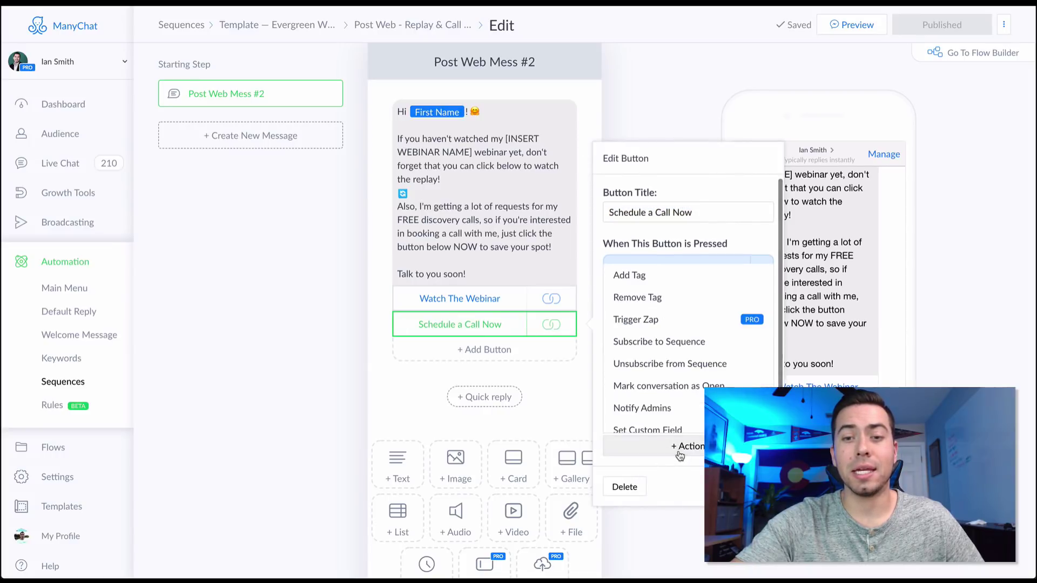
click(288, 347)
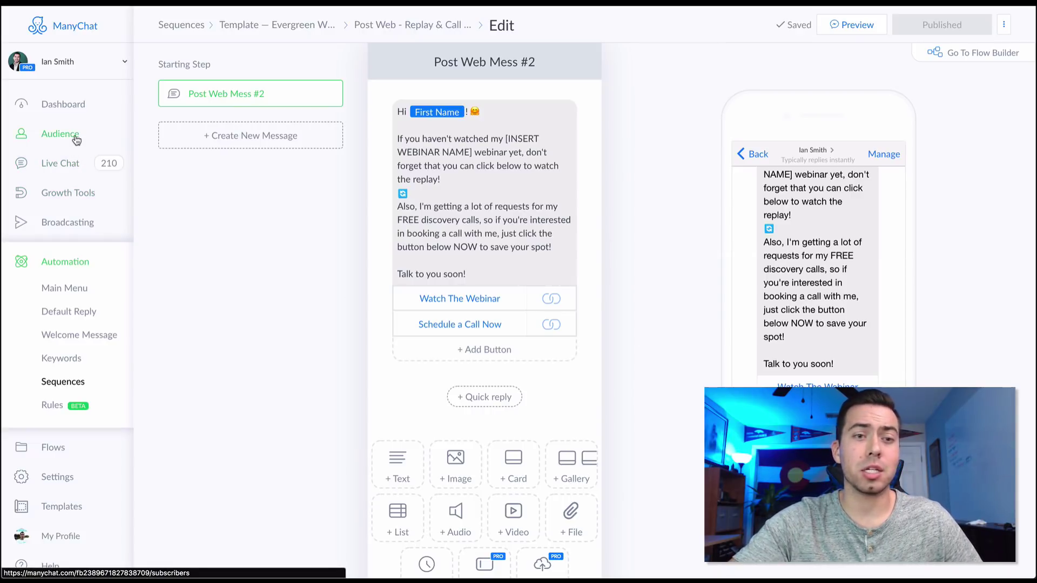
Return to the webinar sequence and examine the delay unit, sending time and day options in the Post Web - Call (72 Hrs) schedule.
click(279, 28)
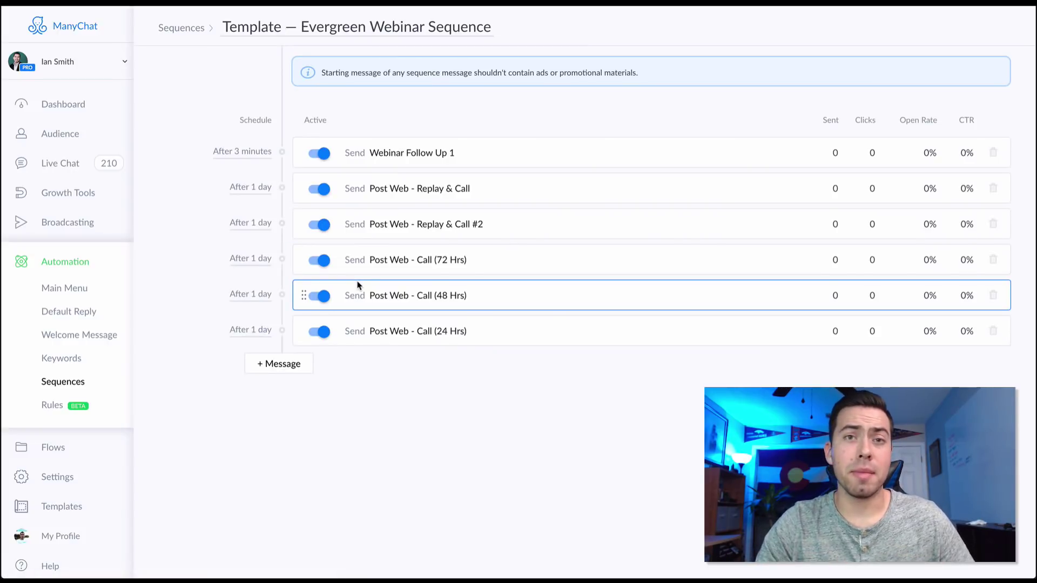
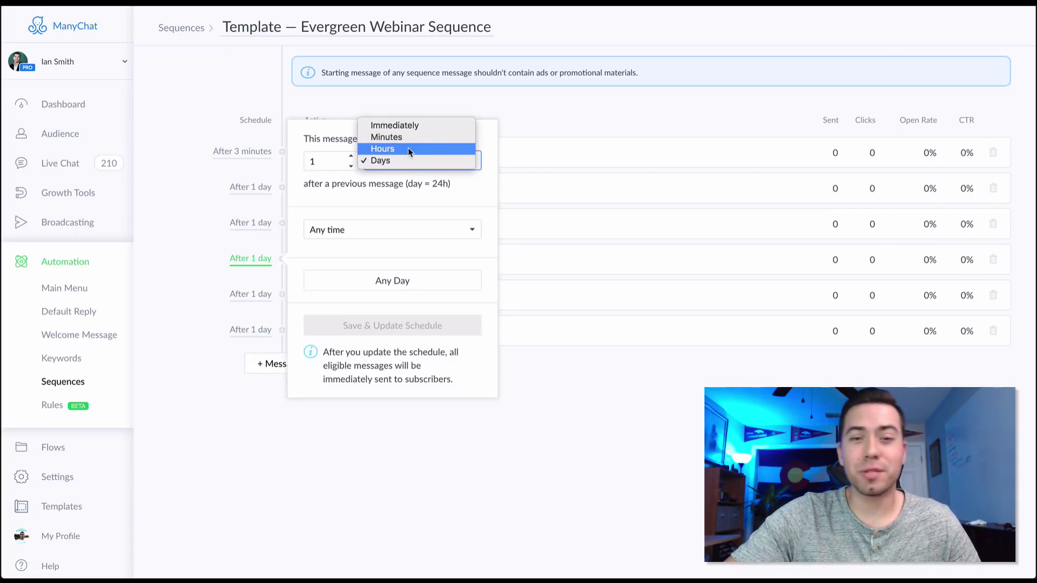
click(190, 207)
click(424, 234)
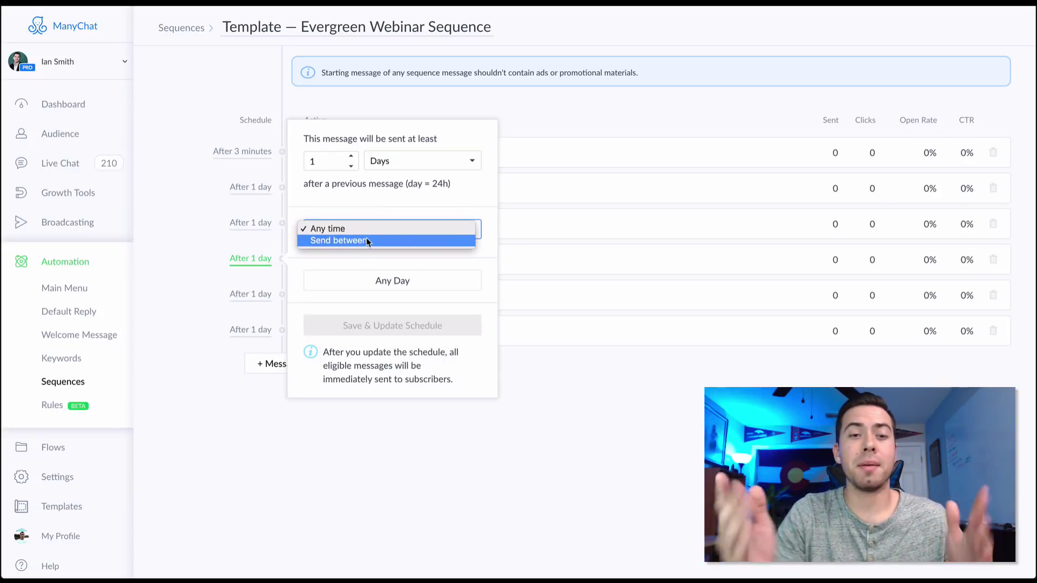
click(400, 292)
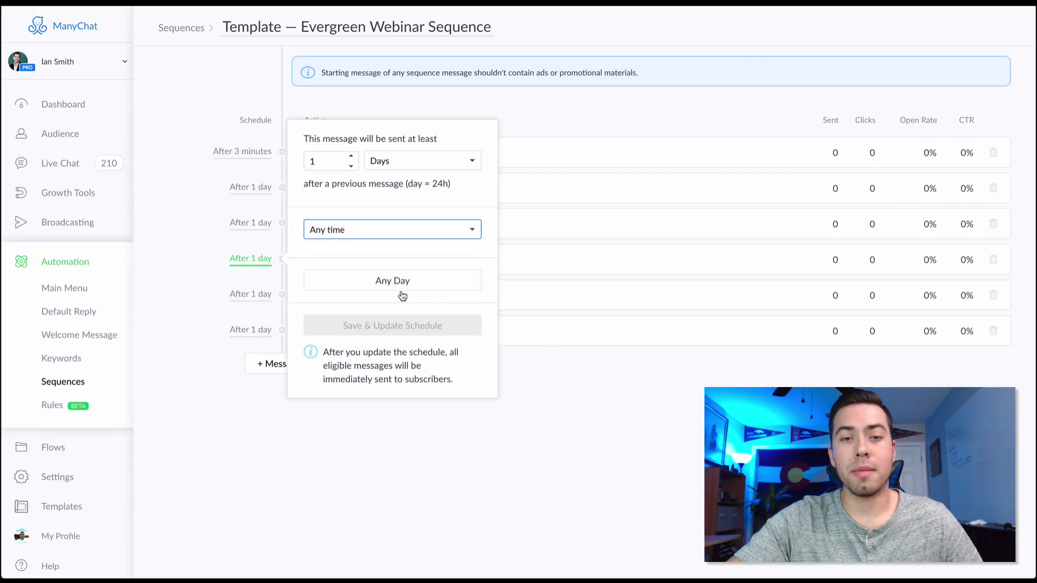
click(625, 433)
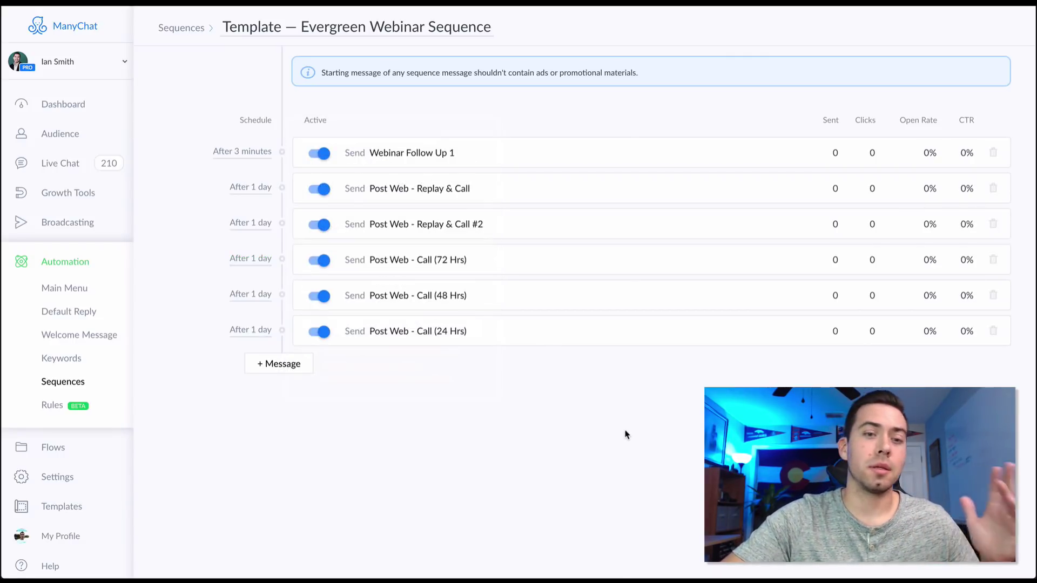
Look over the Post Web - Call (72 Hrs) message and open it for editing.
click(413, 262)
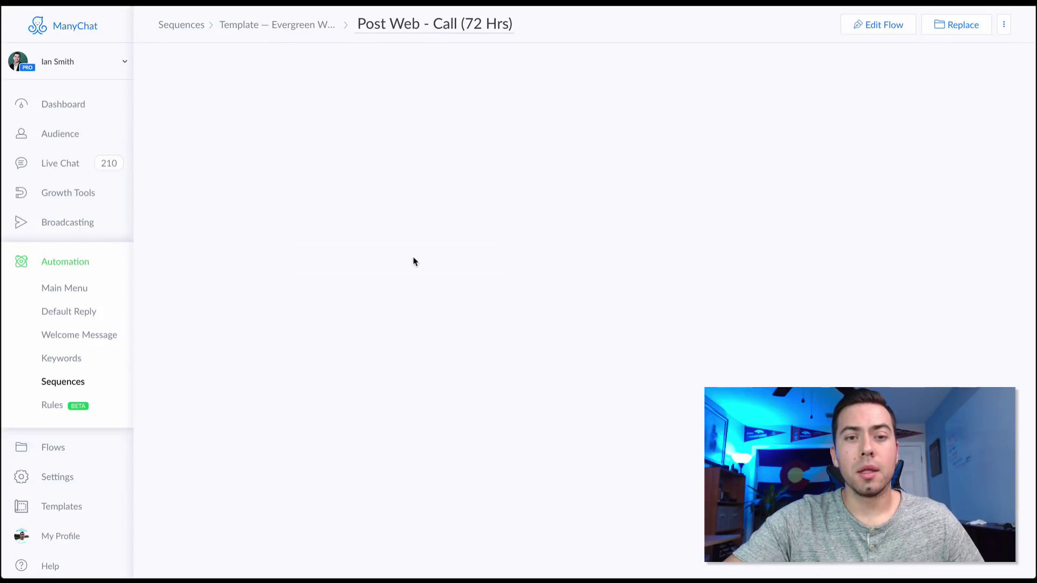
scroll(446, 152, down, 1)
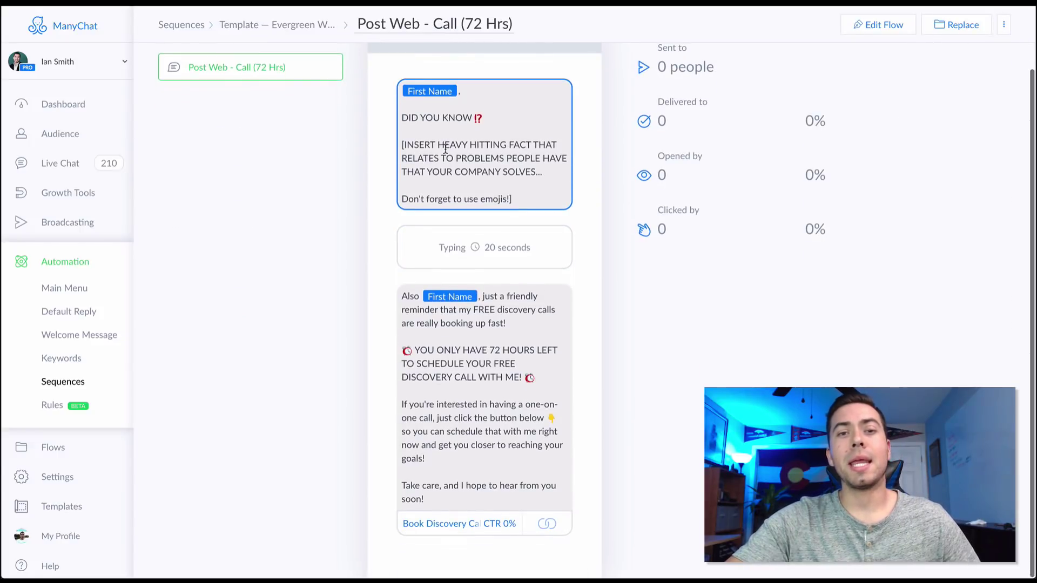
scroll(445, 150, up, 1)
click(883, 25)
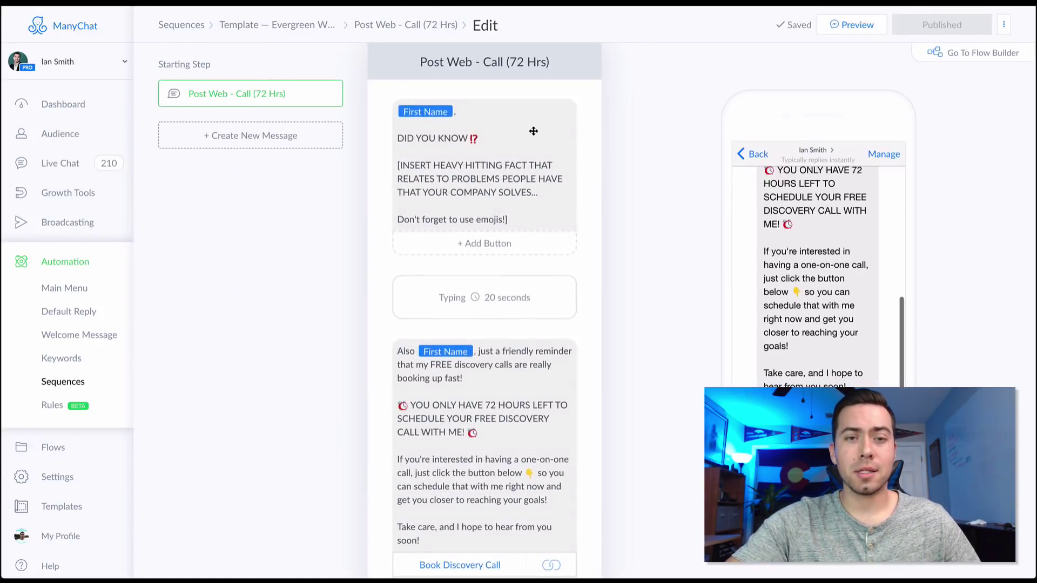
Review the 72-hour message's opening fact, typing delay and call reminder text, and inspect the Book Discovery Call button's settings.
mouse_move(533, 130)
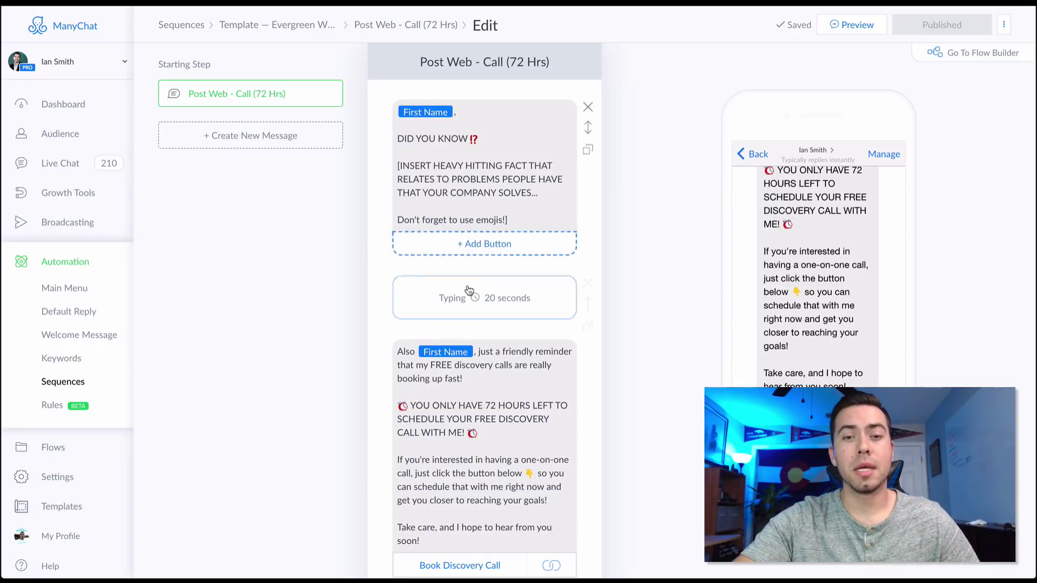
scroll(481, 281, down, 2)
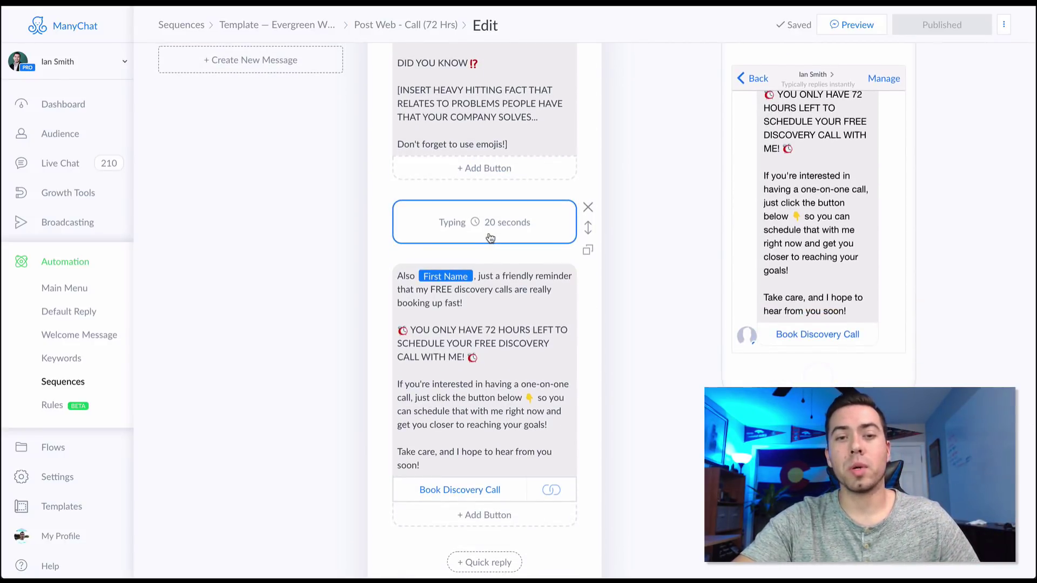
scroll(490, 238, down, 2)
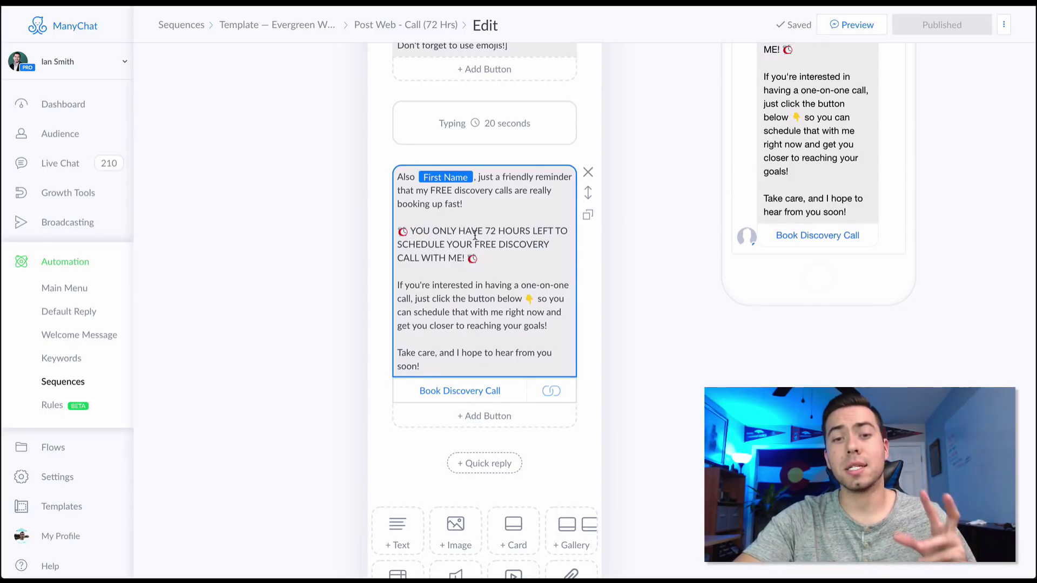
click(468, 389)
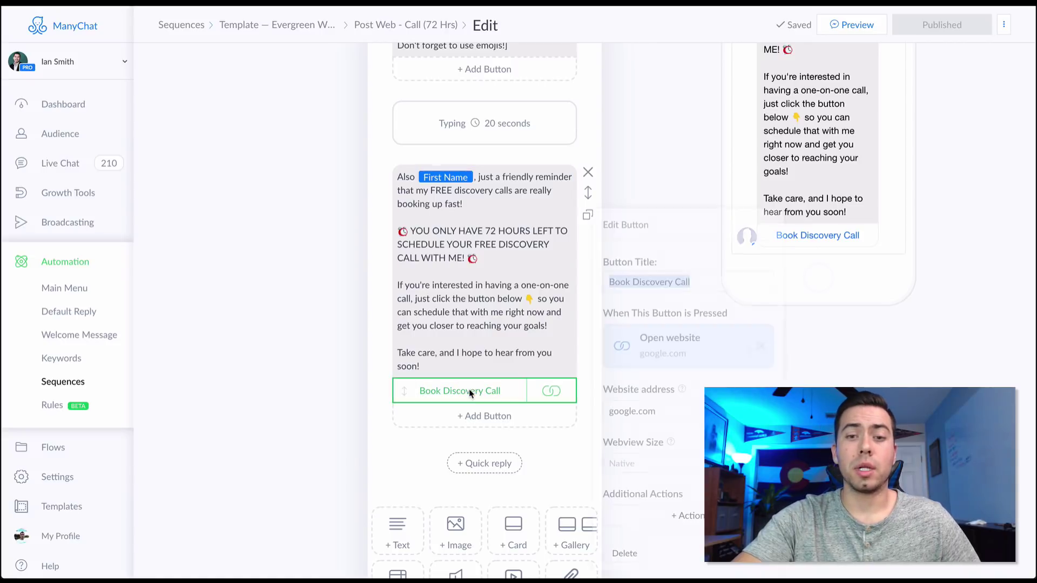
click(615, 324)
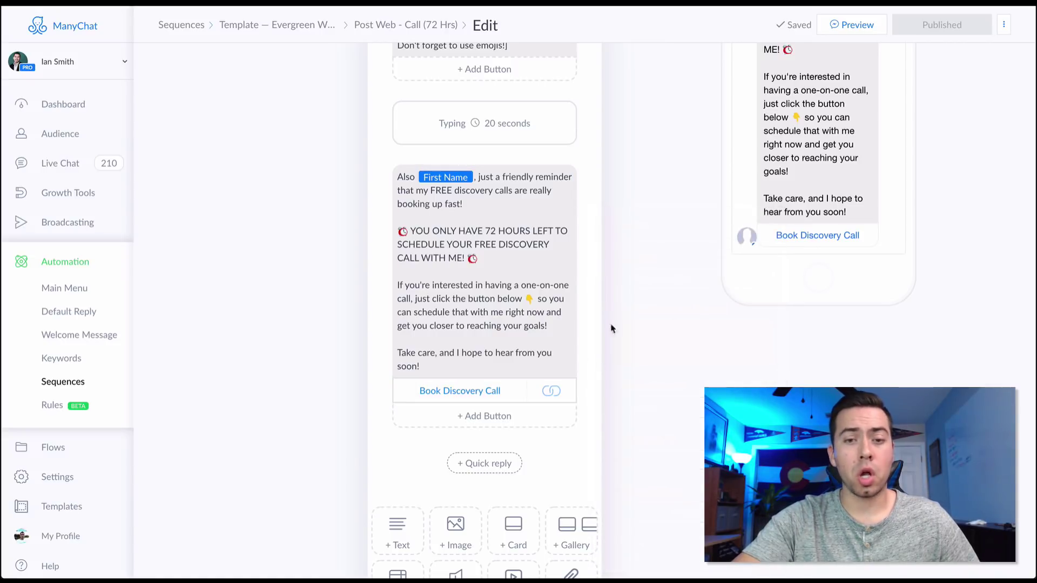
scroll(631, 259, down, 3)
scroll(631, 259, up, 6)
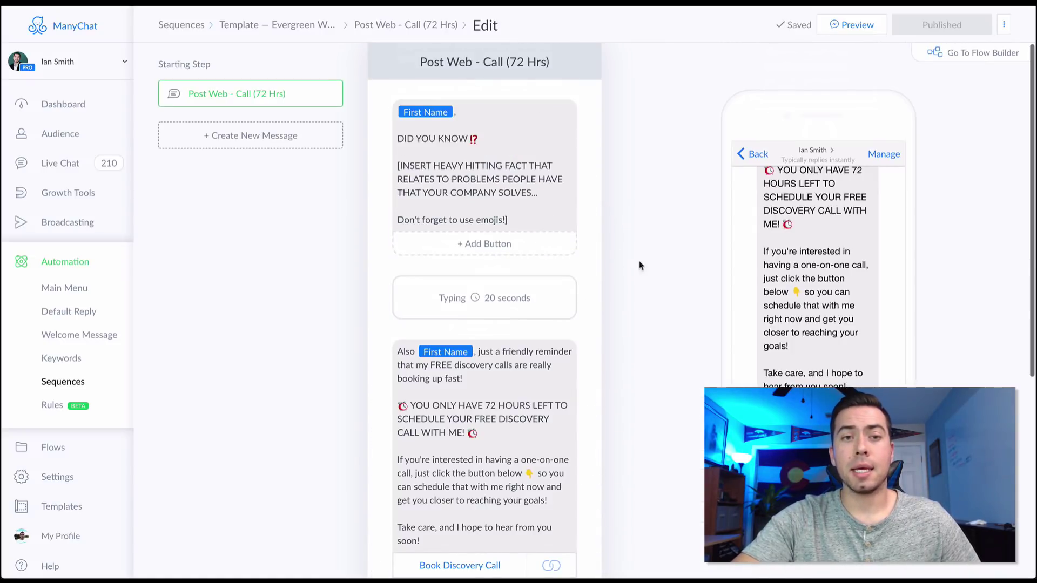
Return to the webinar sequence, open the Post Web - Call (48 Hrs) message and read through its story, typing delays and call invitation.
click(294, 25)
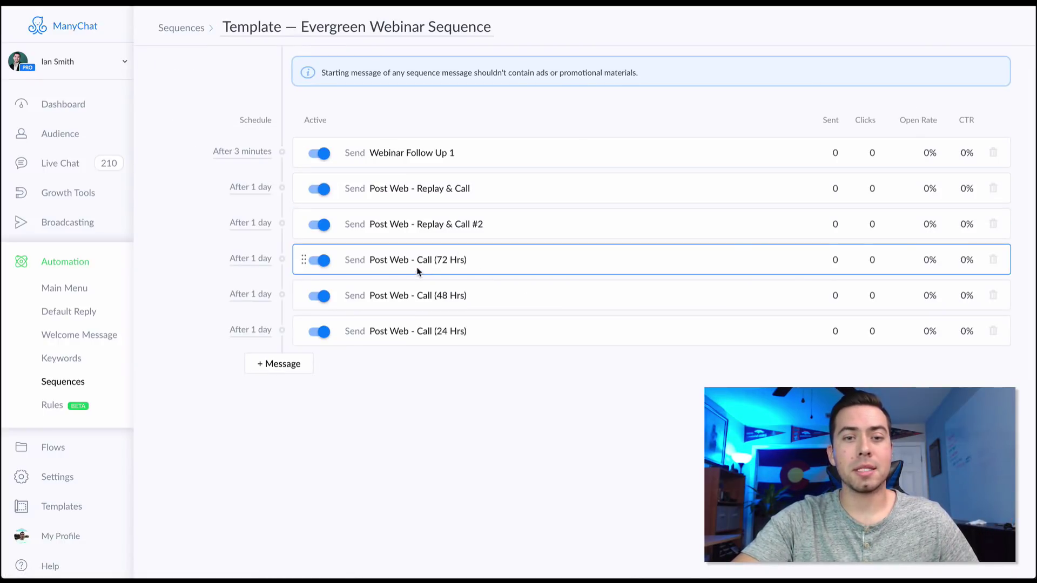
click(430, 299)
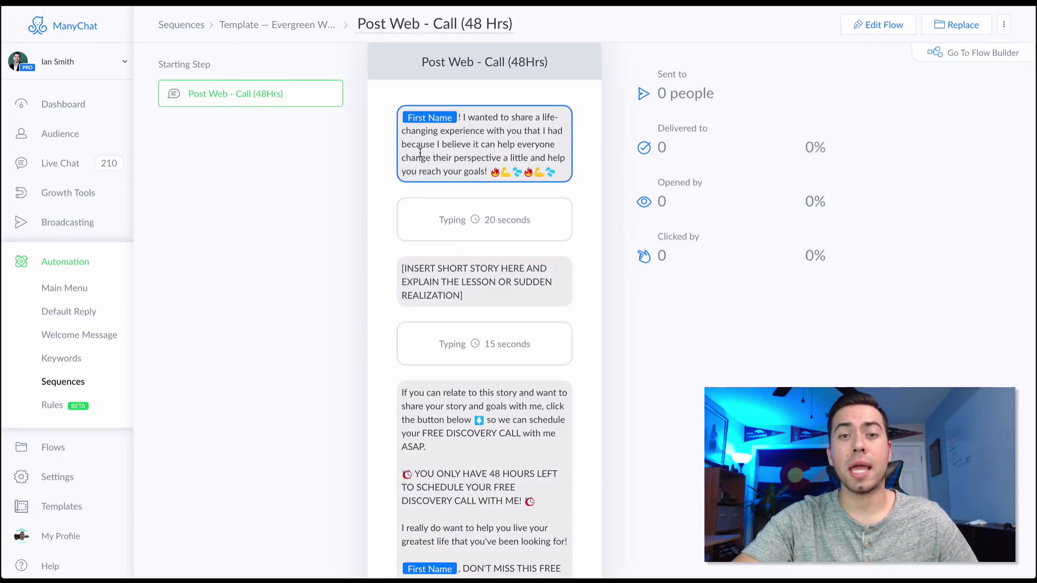
scroll(419, 157, down, 1)
scroll(418, 157, down, 1)
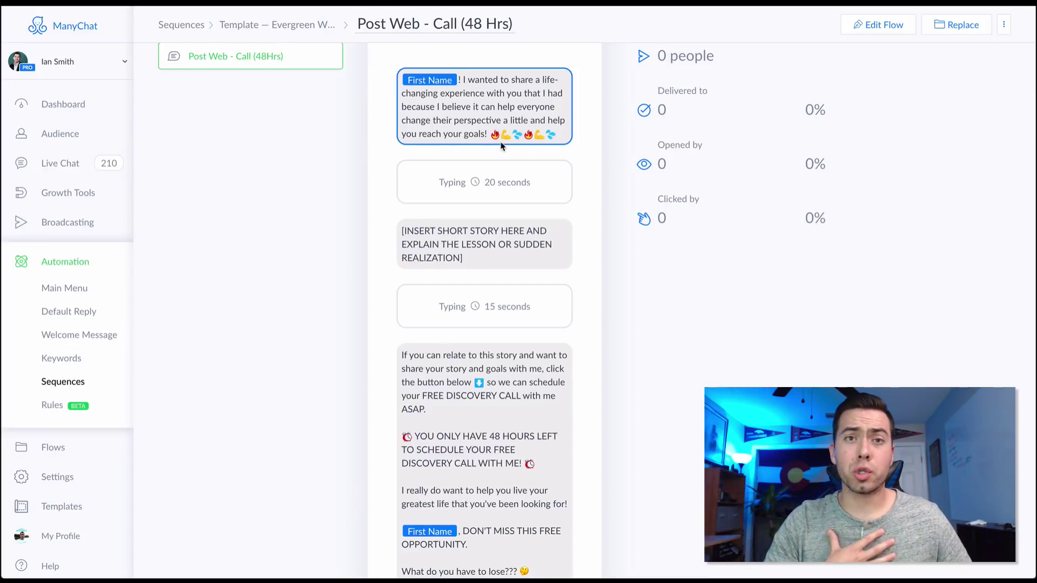
scroll(501, 145, down, 1)
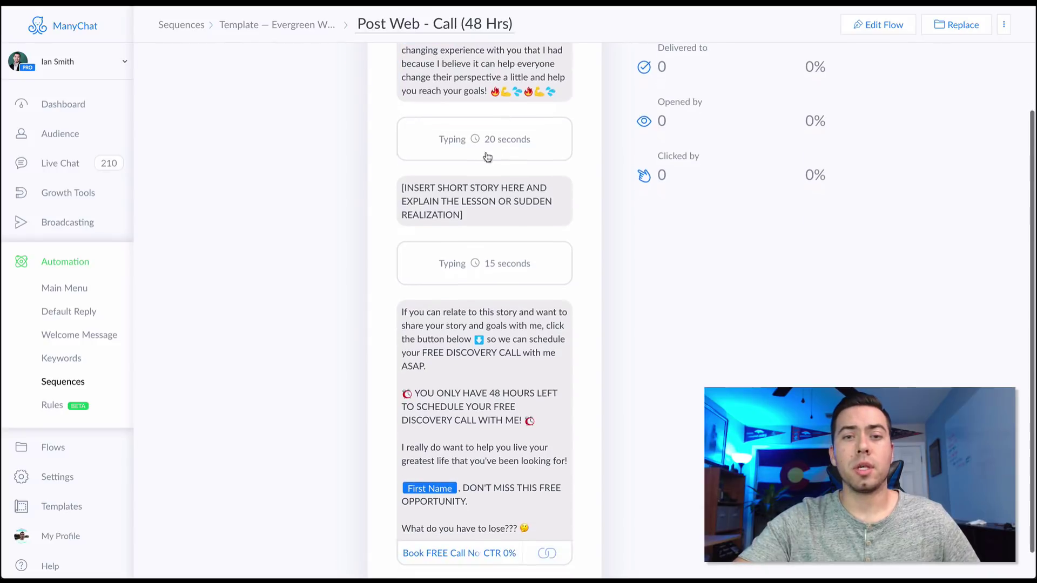
scroll(482, 237, down, 1)
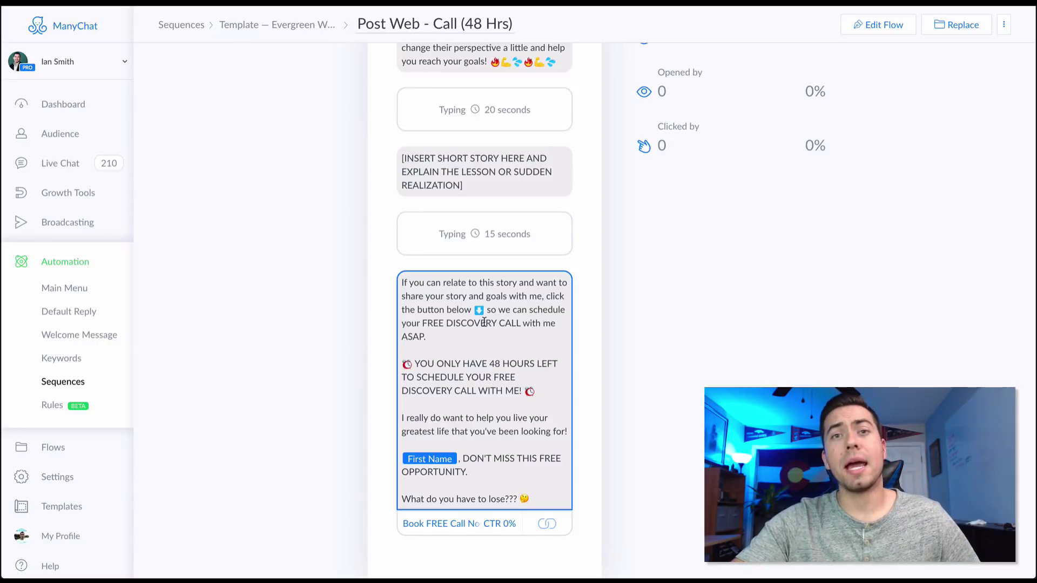
drag(525, 447, 454, 295)
click(454, 295)
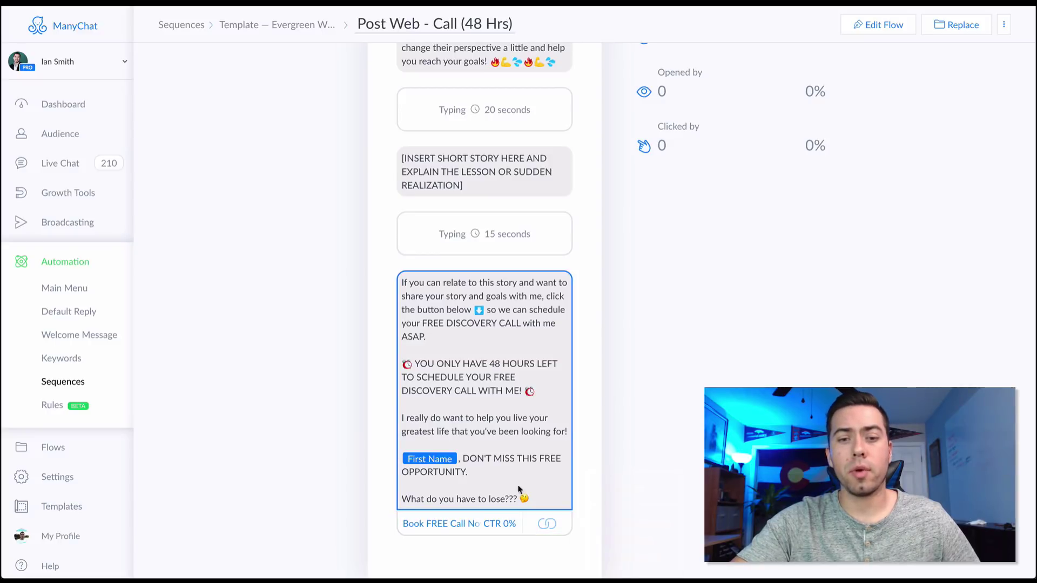
scroll(629, 308, up, 3)
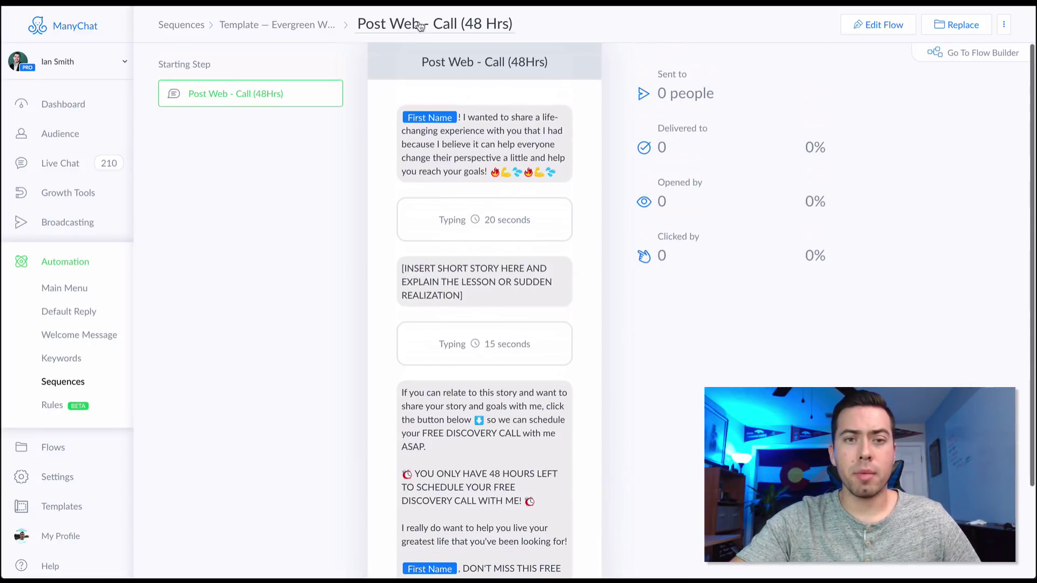
Return to the webinar sequence, open the Post Web - Call (24 Hrs) message for editing and review its final reminder text.
click(287, 27)
click(426, 330)
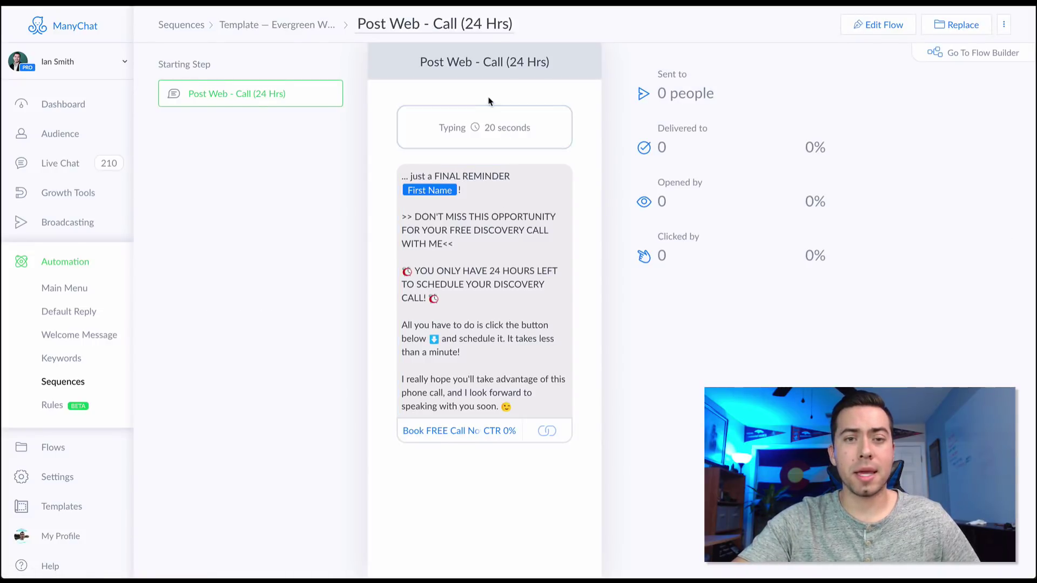
click(879, 26)
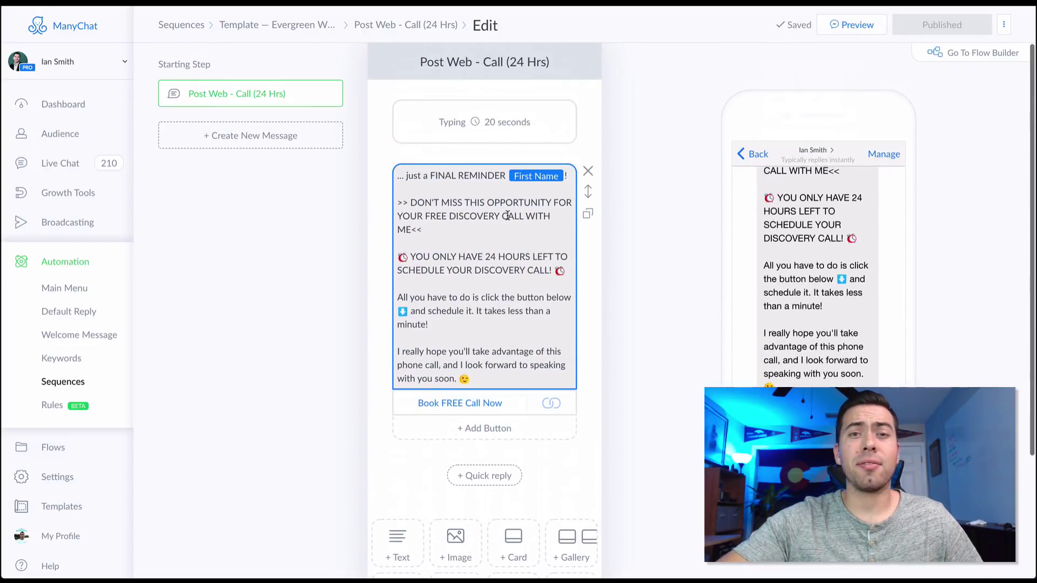
scroll(493, 227, down, 3)
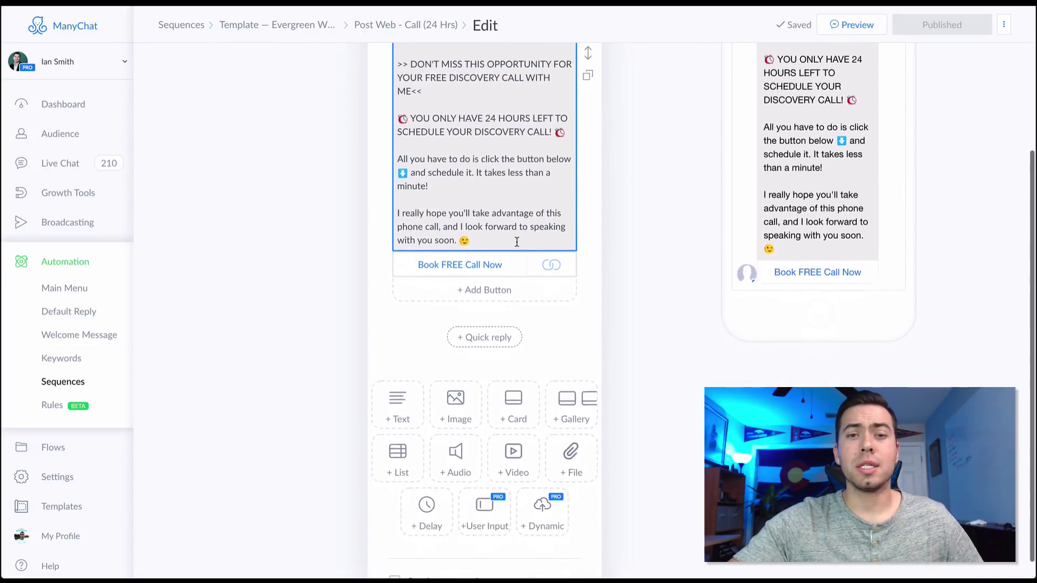
Reread the 24-hour final reminder message and inspect the Book FREE Call Now button's settings.
scroll(486, 259, up, 3)
scroll(477, 298, down, 1)
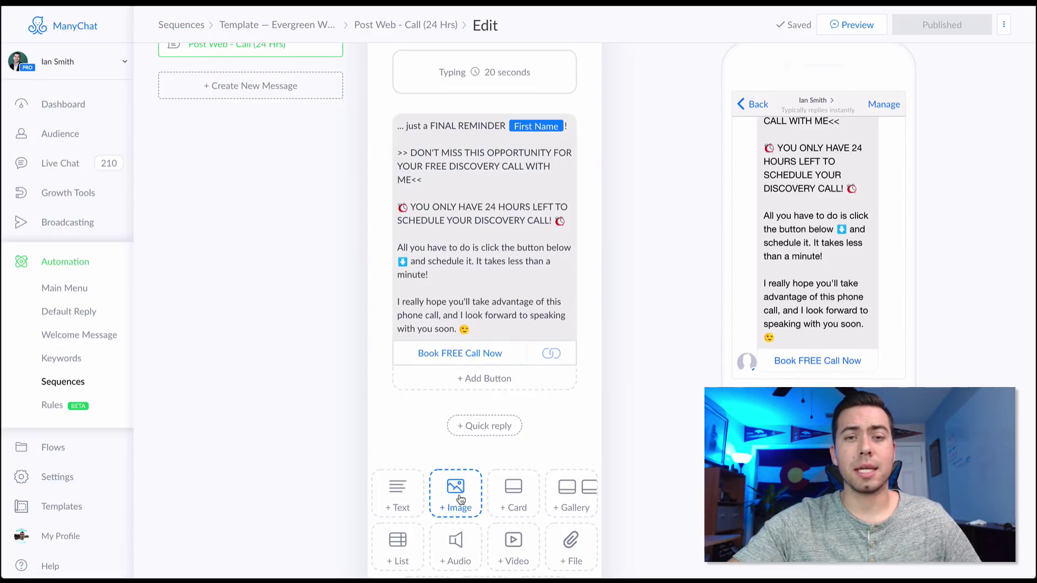
scroll(520, 108, up, 1)
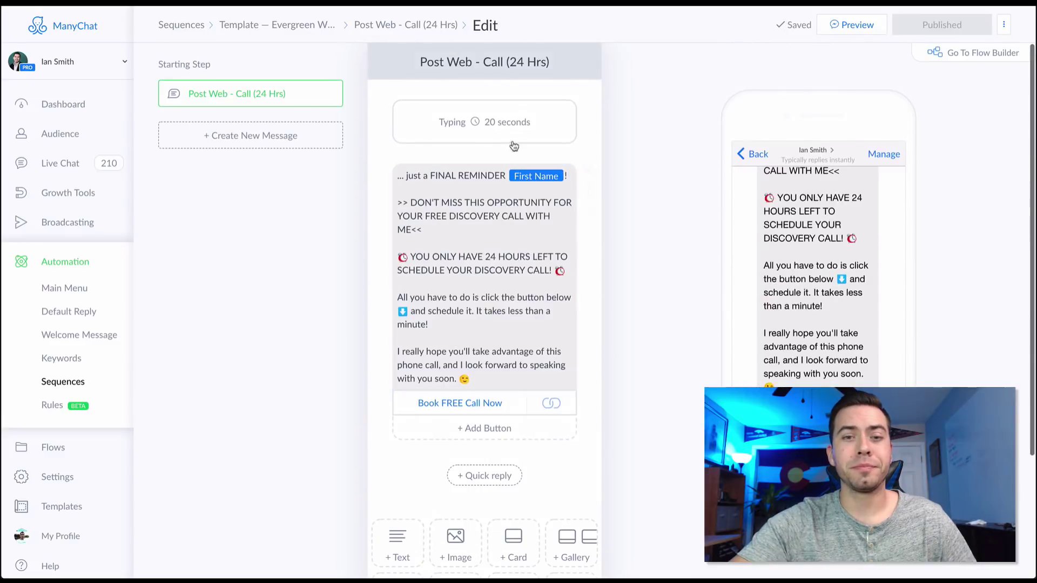
click(490, 403)
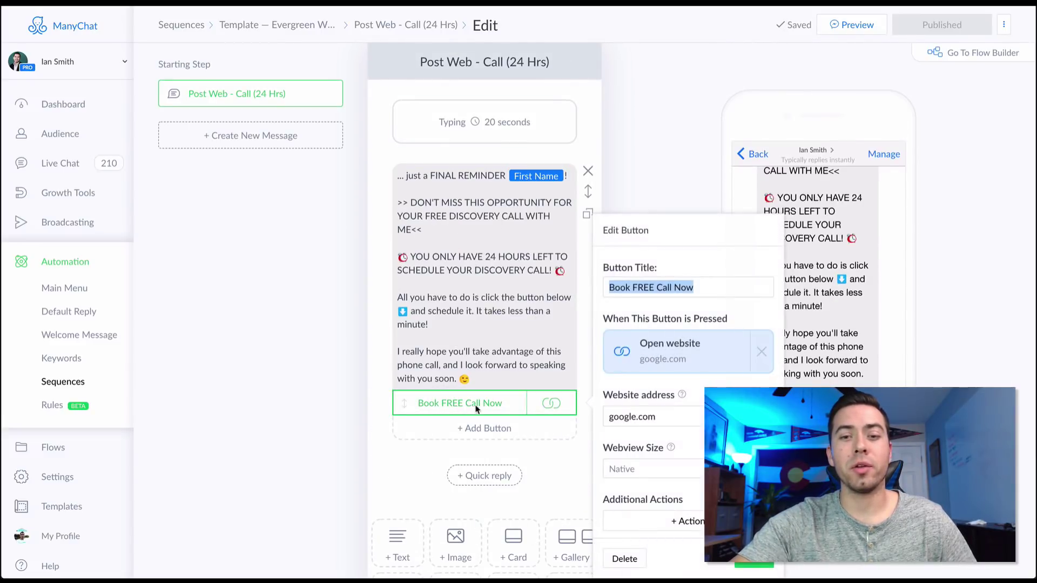
click(280, 392)
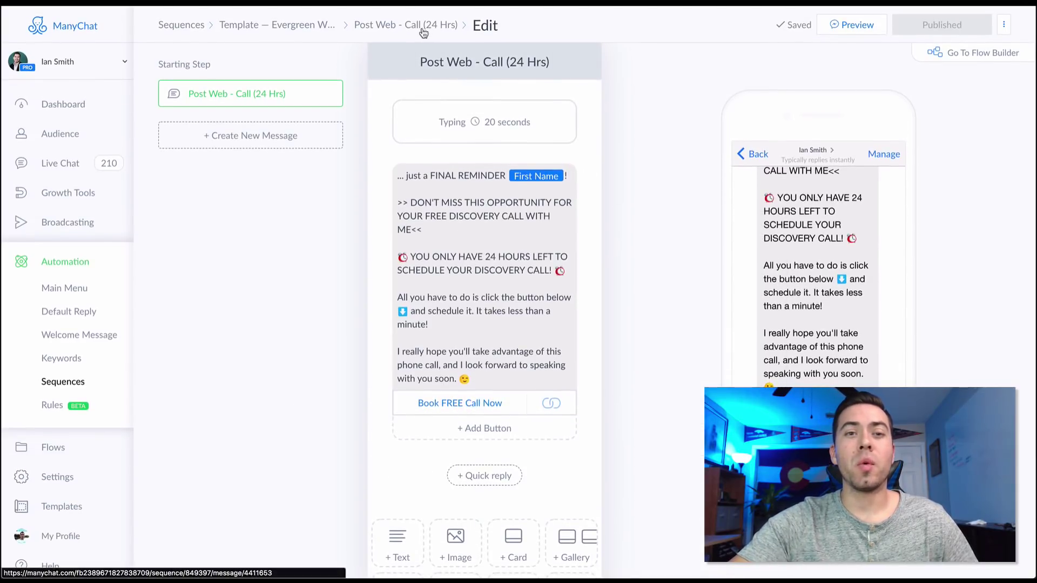
Return to the Evergreen Webinar Sequence overview and revisit the Post Web - Call (72 Hrs) message to read its call reminder.
click(419, 25)
click(290, 25)
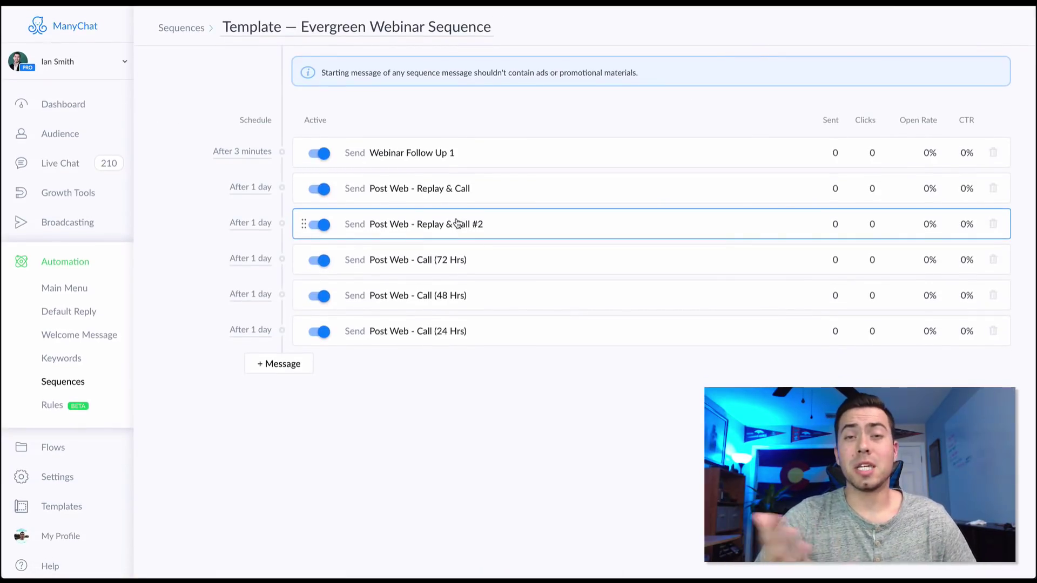
click(418, 260)
scroll(511, 319, down, 1)
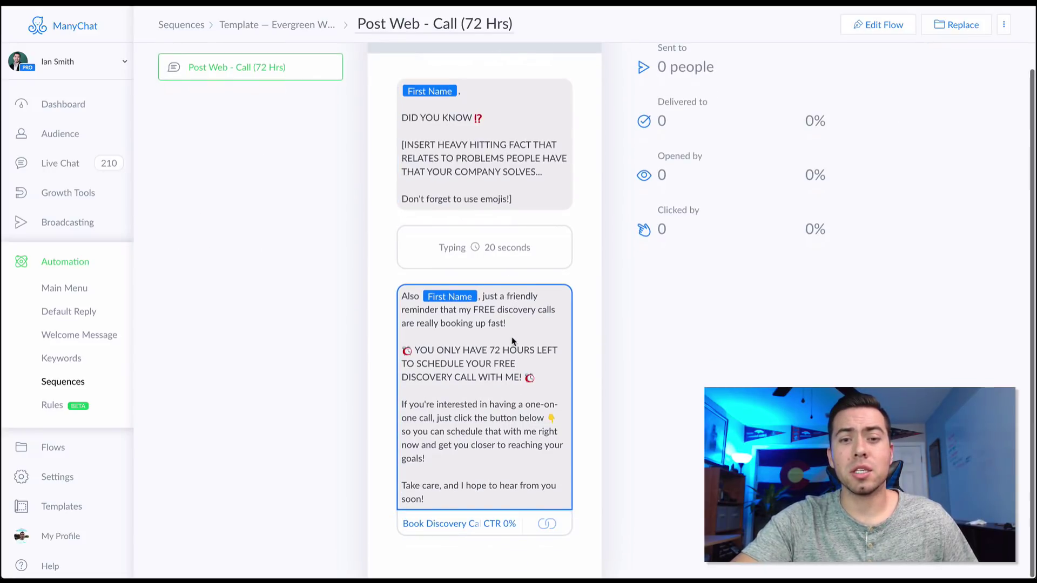
Revisit the Post Web - Call (48 Hrs) and Post Web - Call (24 Hrs) messages, returning to the sequence overview after each.
click(271, 26)
click(444, 298)
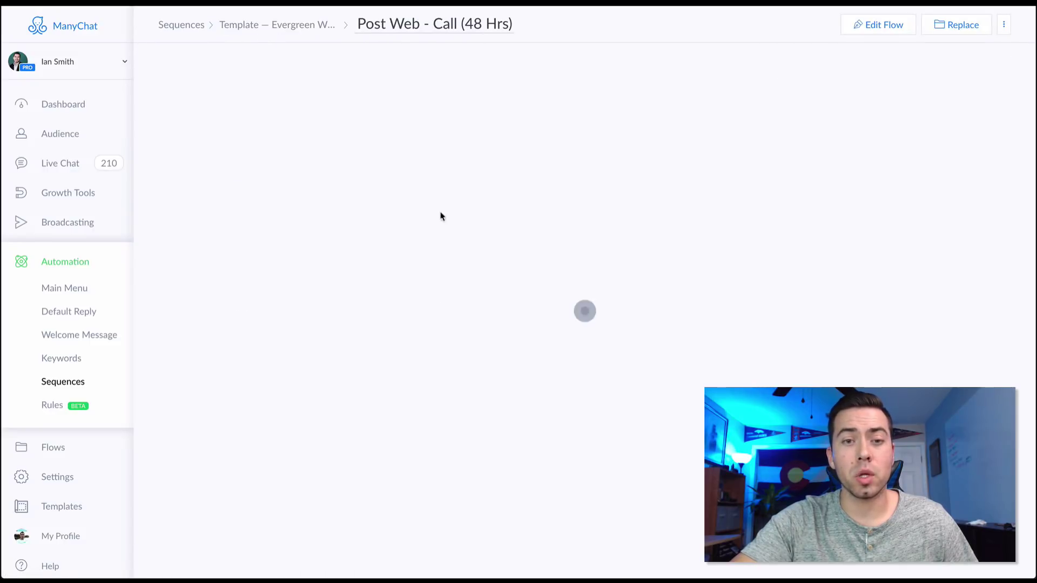
click(280, 27)
click(437, 338)
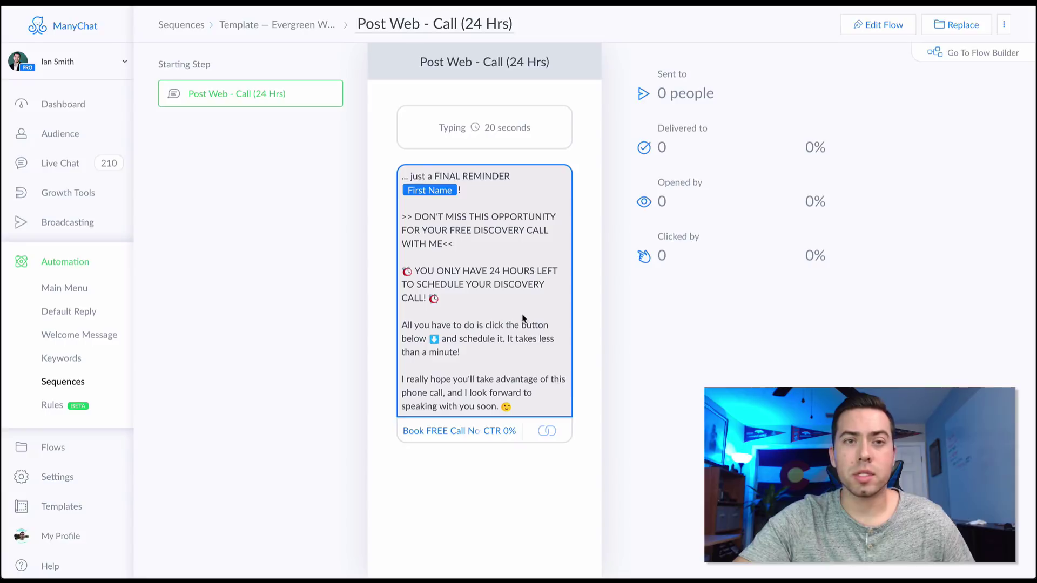
click(314, 24)
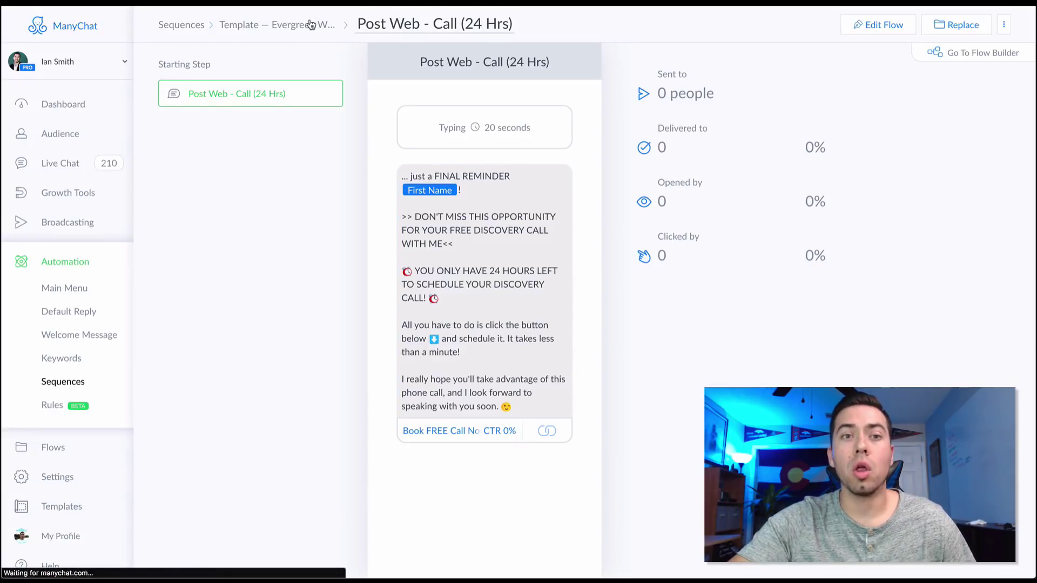